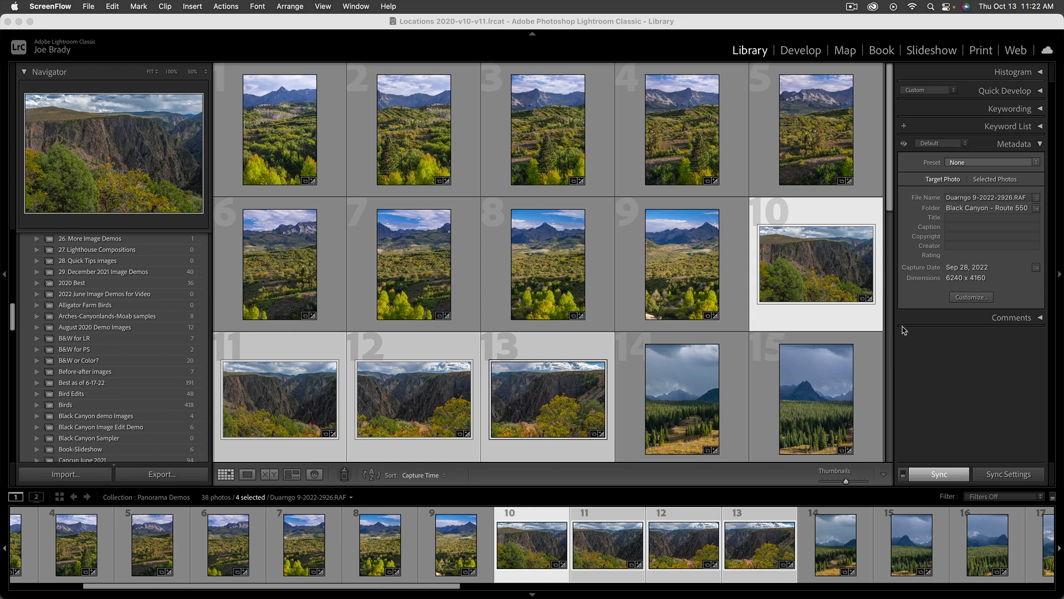
Step: Bring Lightroom to the front and widen the metadata panel
left_click(892, 195)
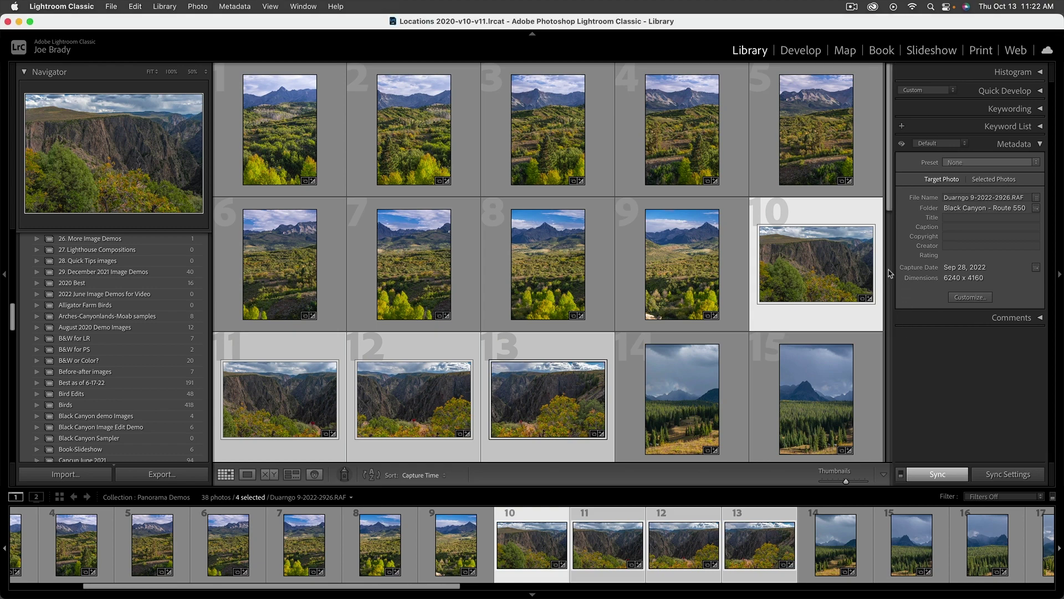
left_click_drag(893, 195, 878, 445)
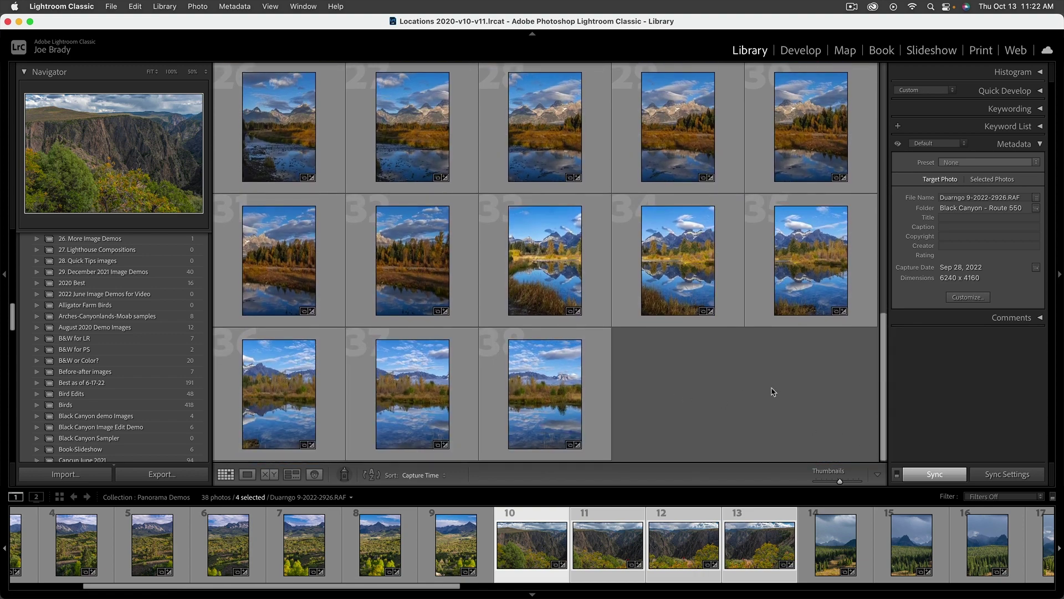
left_click_drag(886, 388, 892, 122)
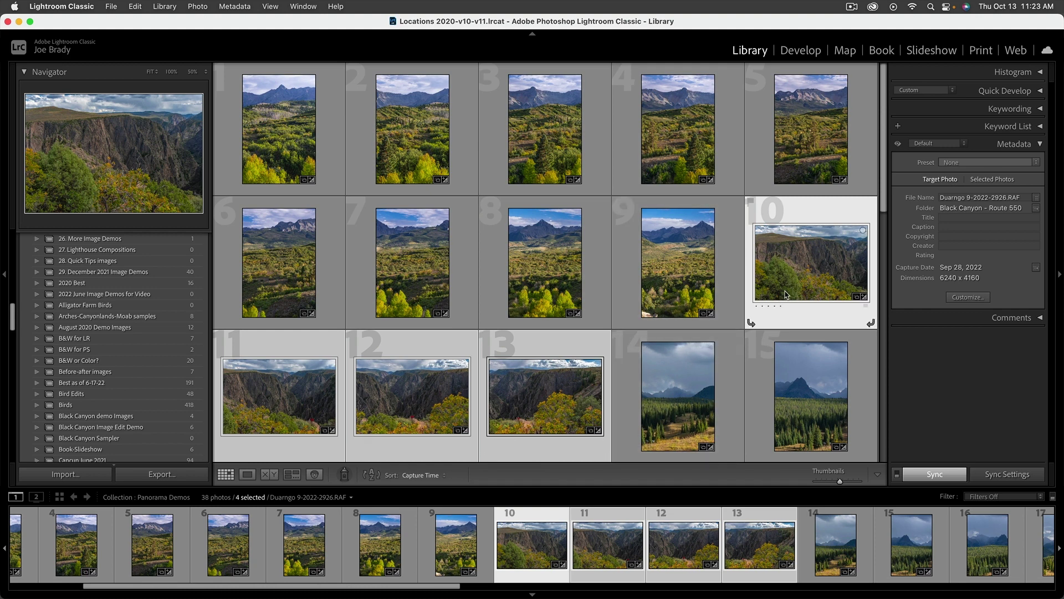
scroll(668, 347, "down", 1)
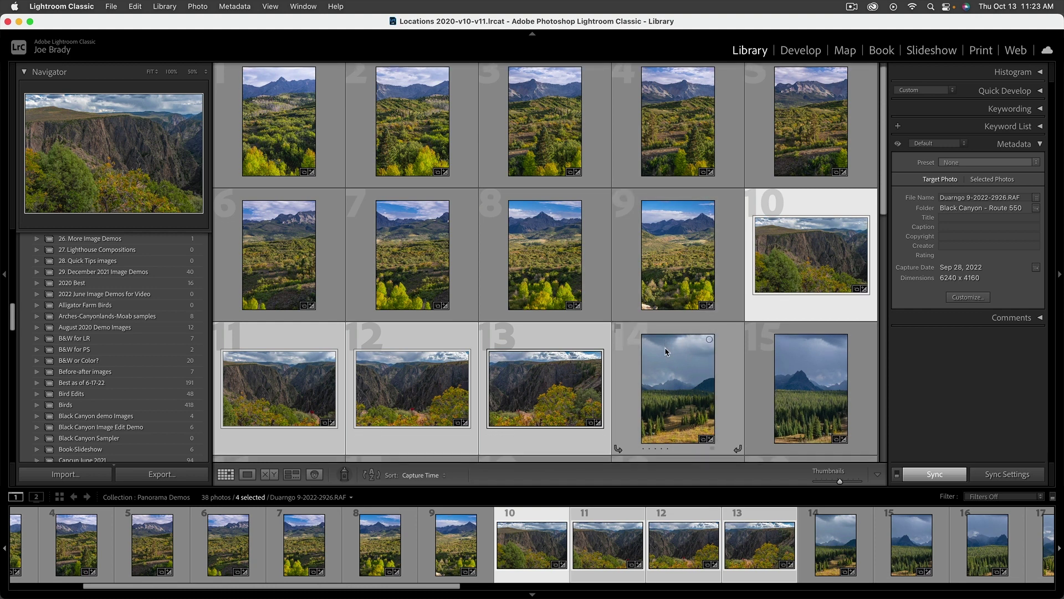
Step: Open canyon photo 12 in Develop and set Whites to −19 and Exposure to +0.20
double_click(451, 398)
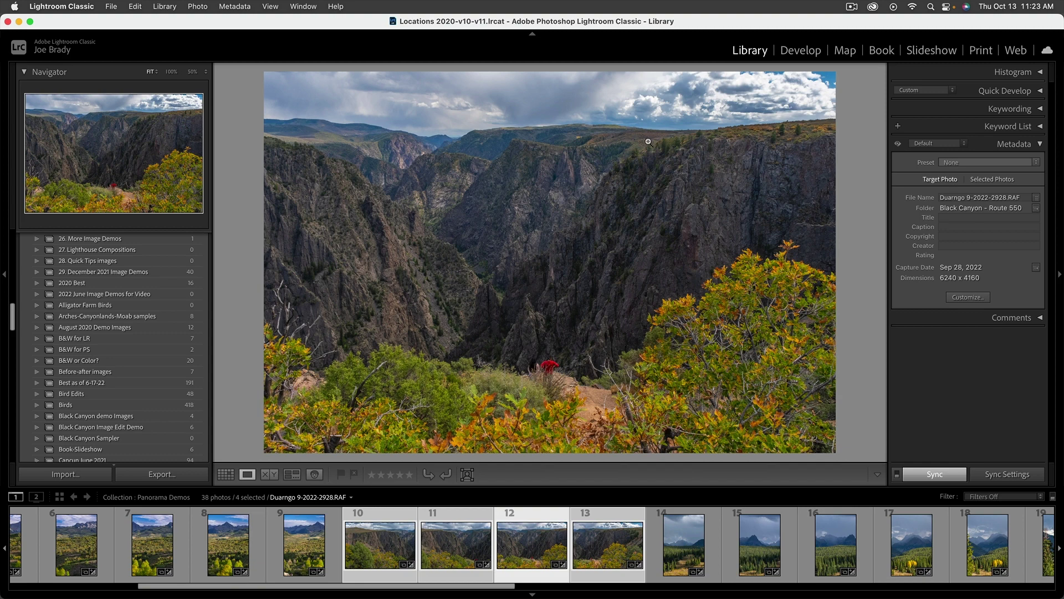
left_click(794, 51)
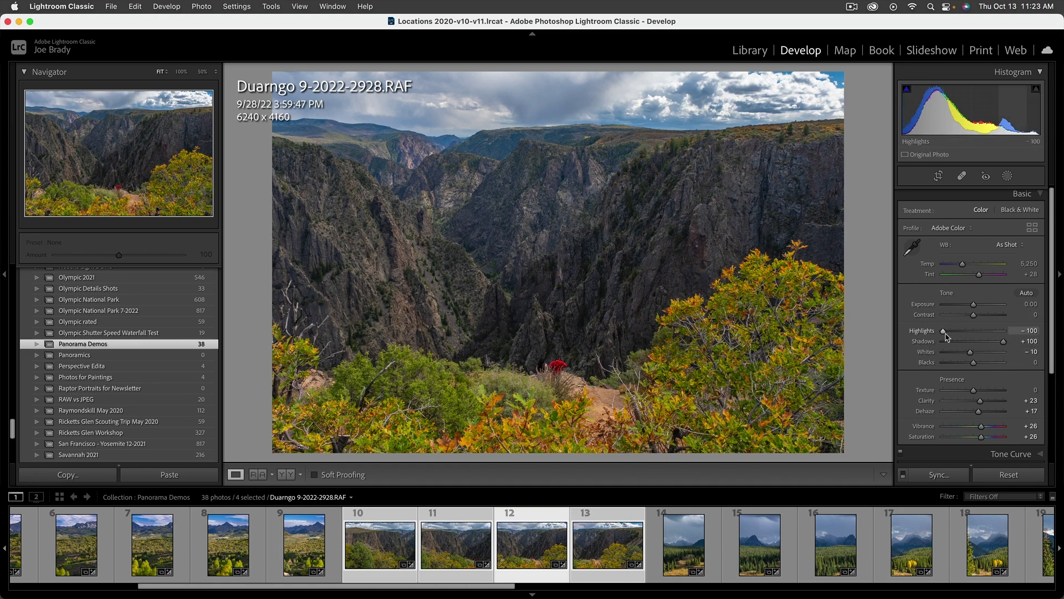
left_click_drag(971, 355, 967, 356)
left_click_drag(974, 307, 972, 308)
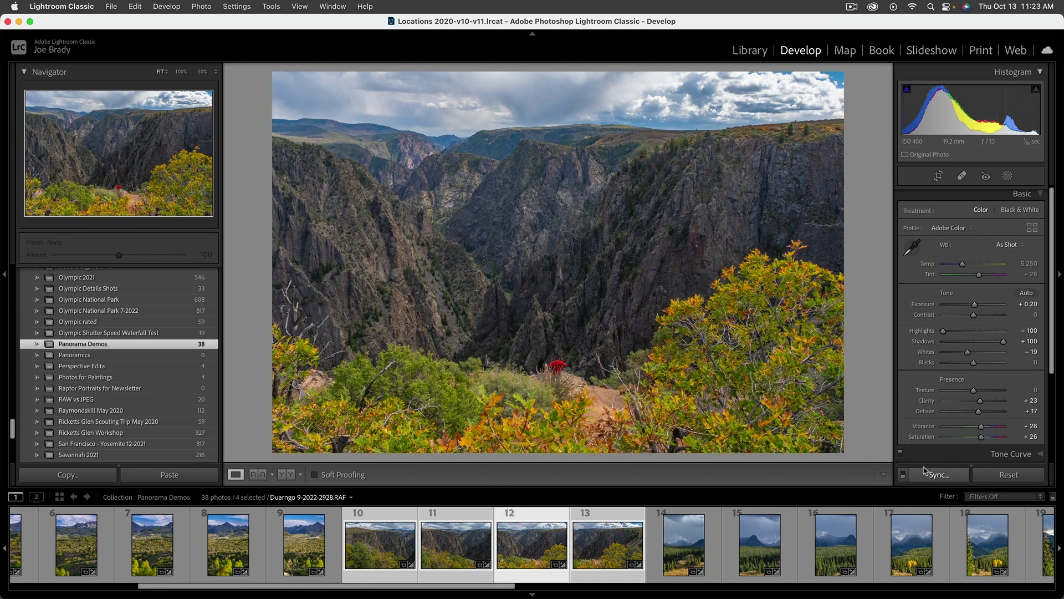
Step: Synchronize these Develop settings to all four selected Black Canyon frames
left_click(938, 474)
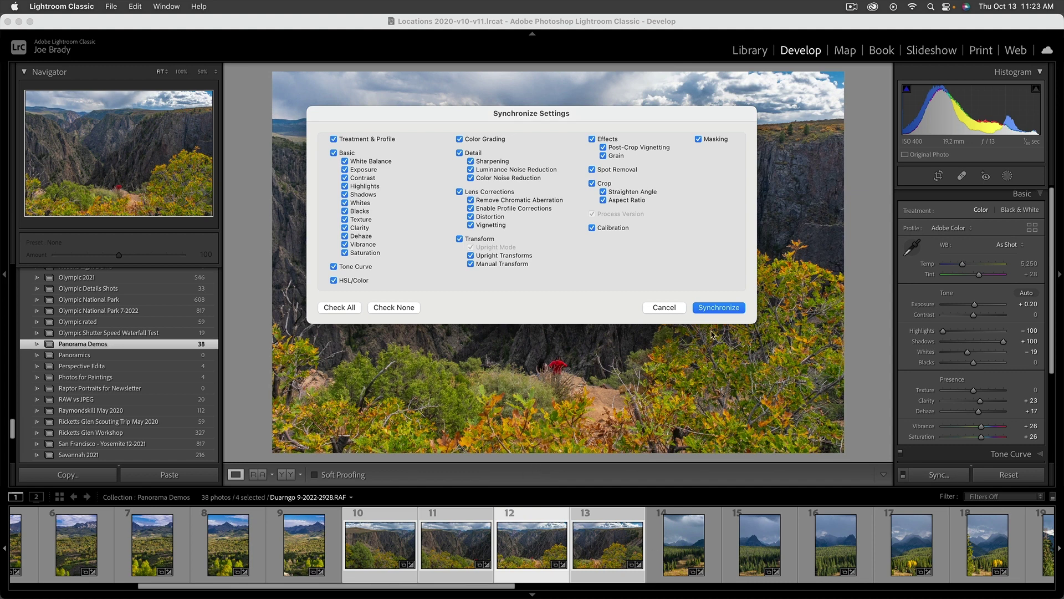
left_click(717, 308)
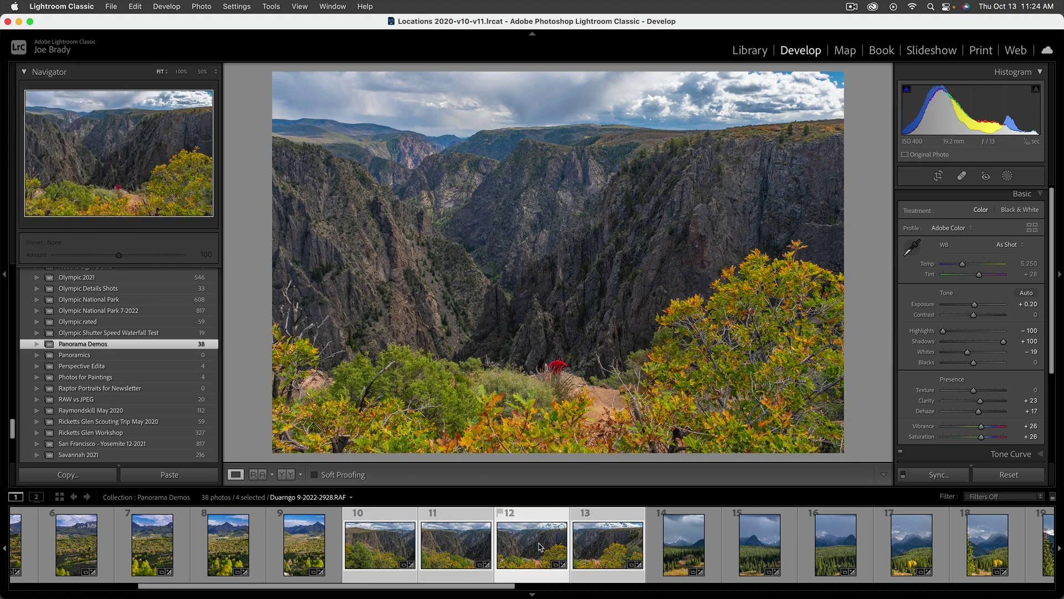
left_click(198, 6)
Step: Choose Photo Merge > Panorama to preview the four canyon frames merged
mouse_move(228, 84)
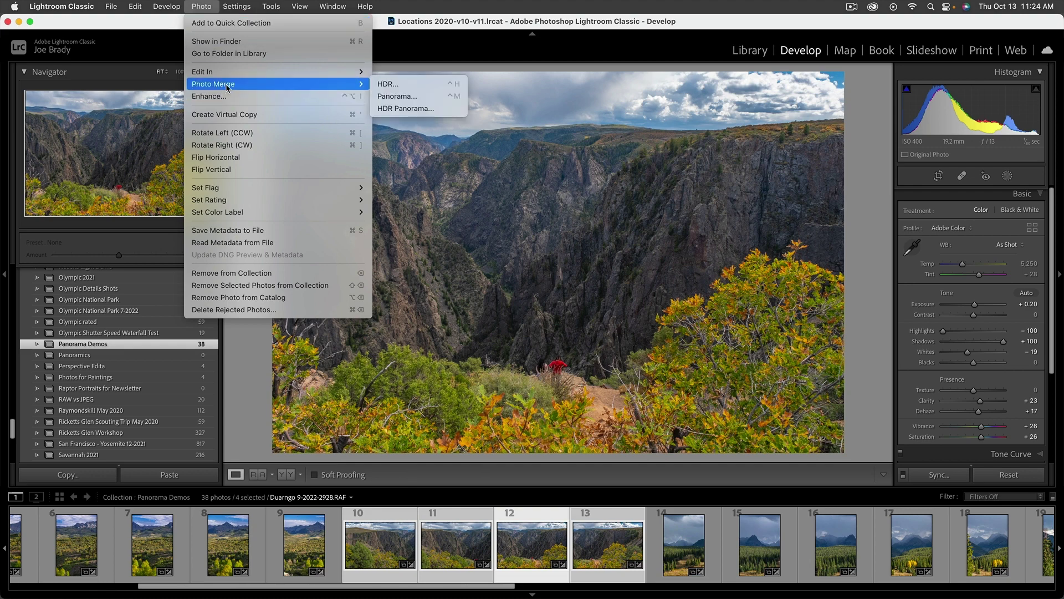
left_click(458, 96)
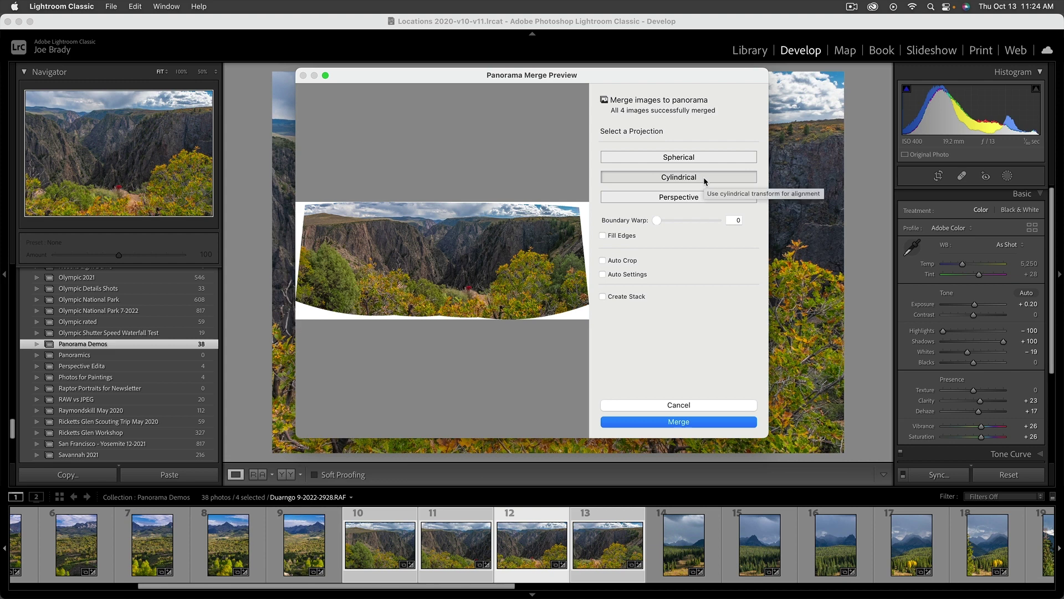
left_click(688, 159)
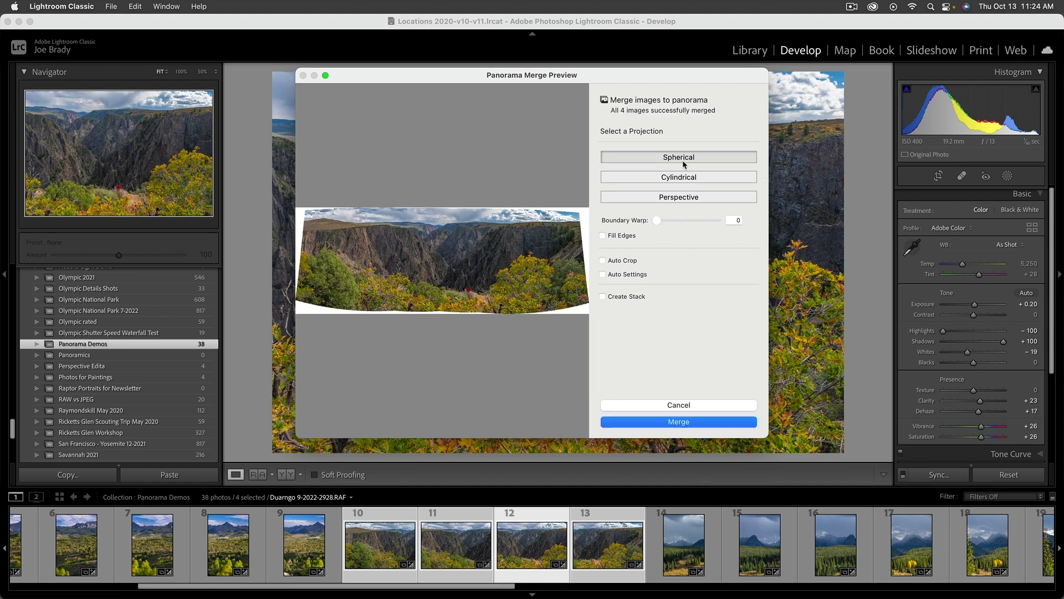
left_click(680, 178)
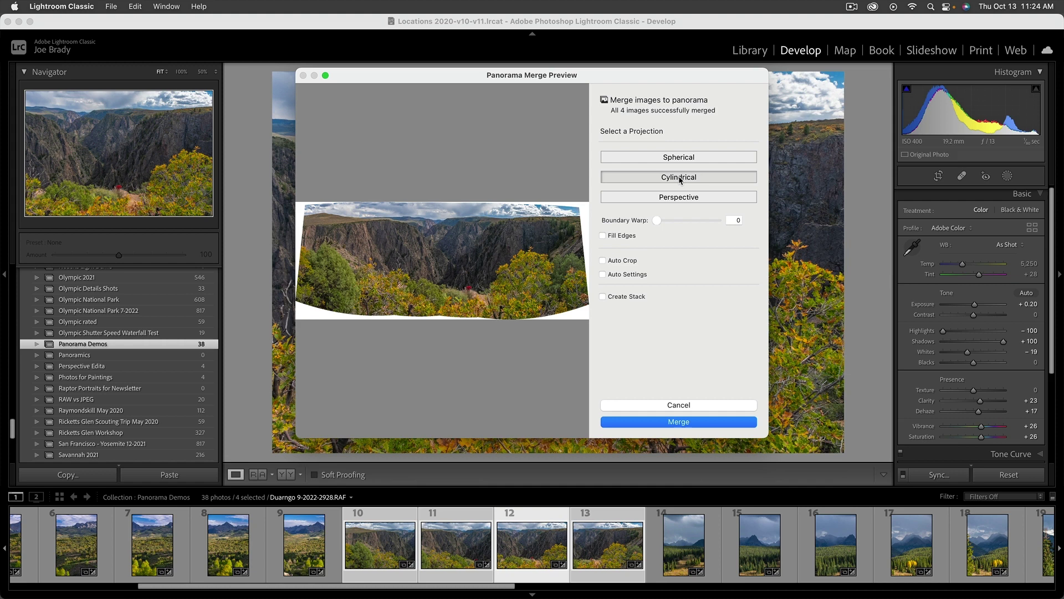
left_click(678, 198)
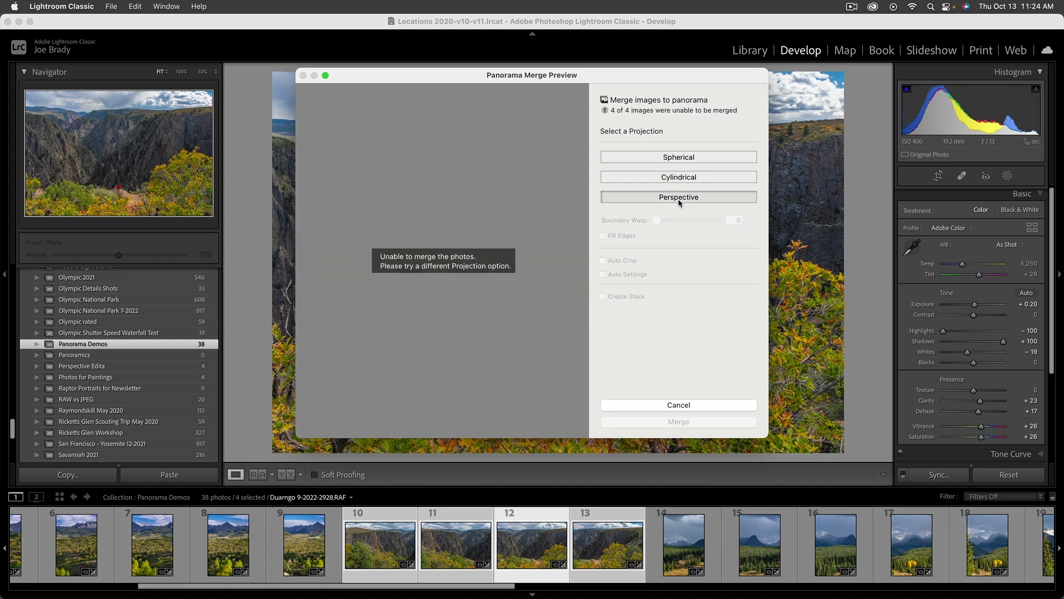
left_click(681, 177)
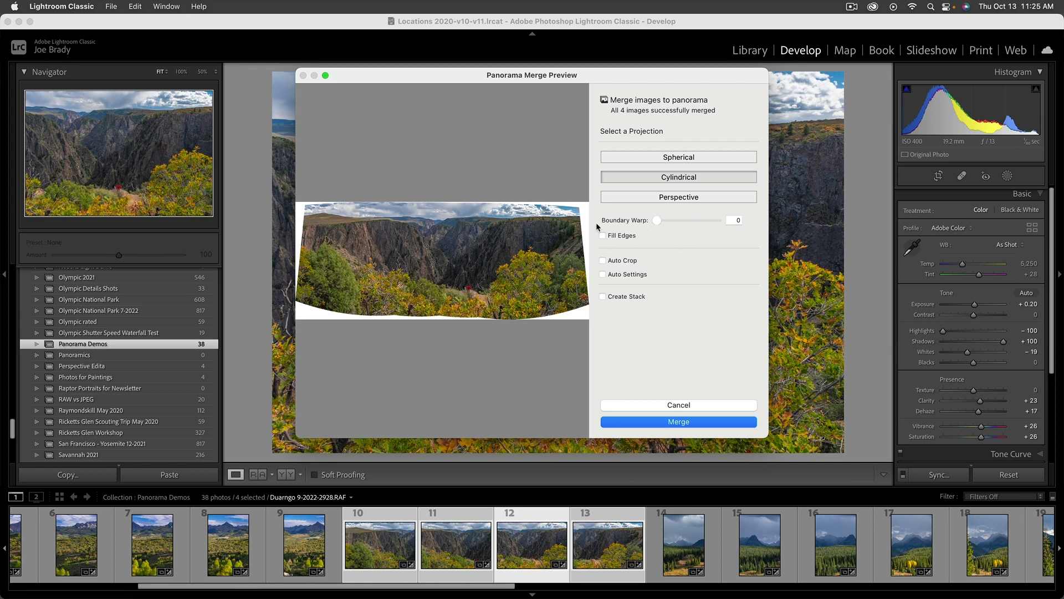
left_click_drag(657, 220, 718, 220)
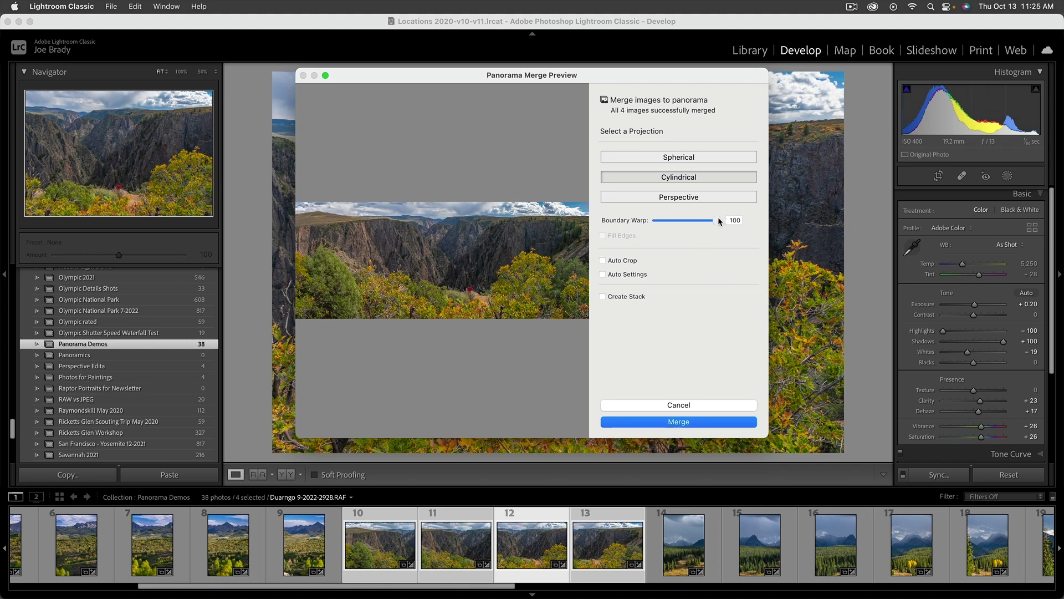
left_click_drag(717, 220, 645, 221)
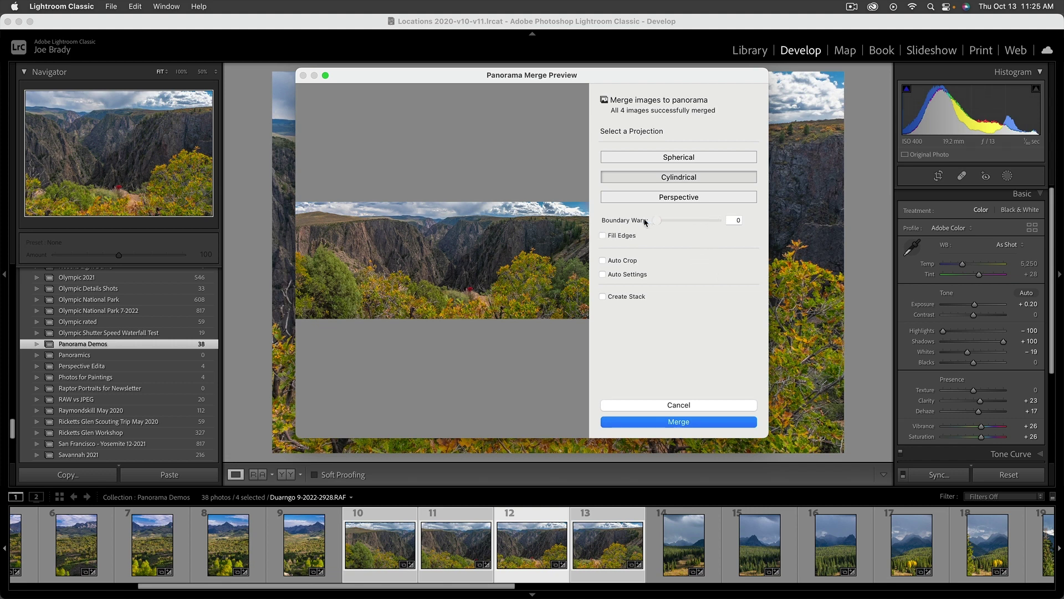
left_click(603, 261)
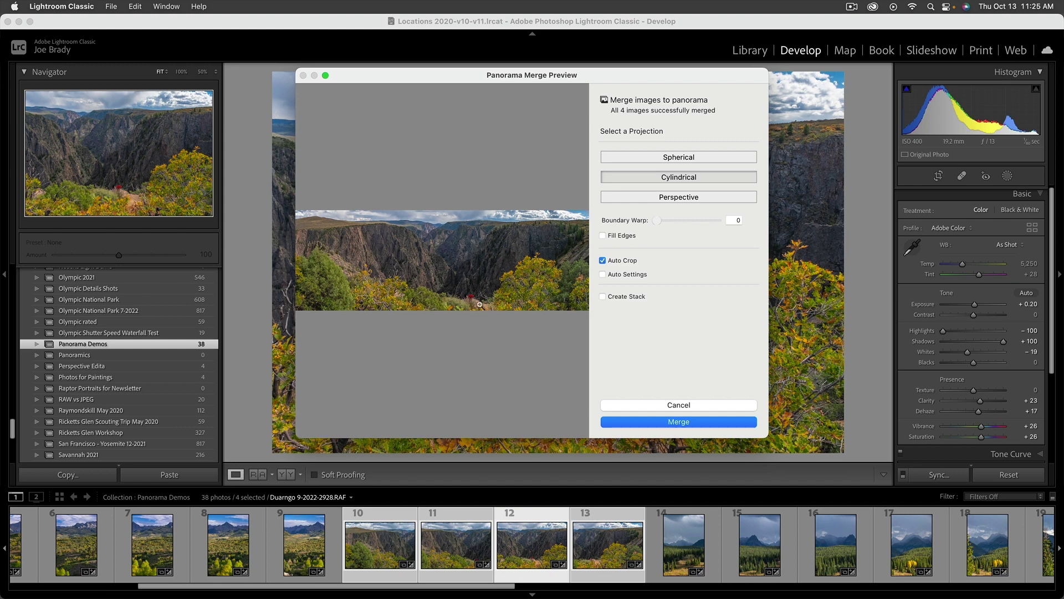
left_click(603, 261)
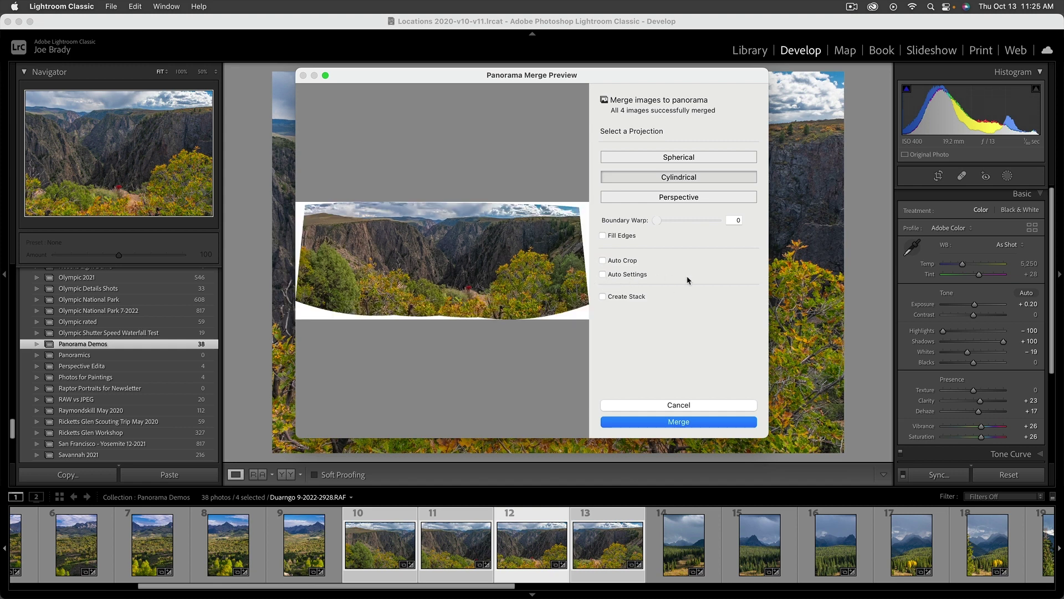
left_click(603, 274)
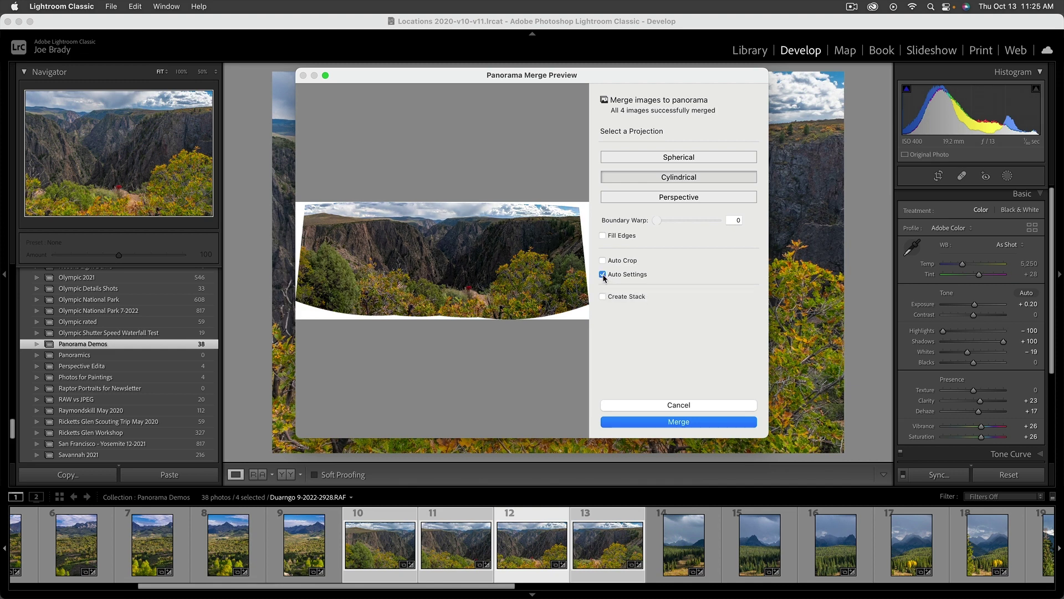
left_click(603, 275)
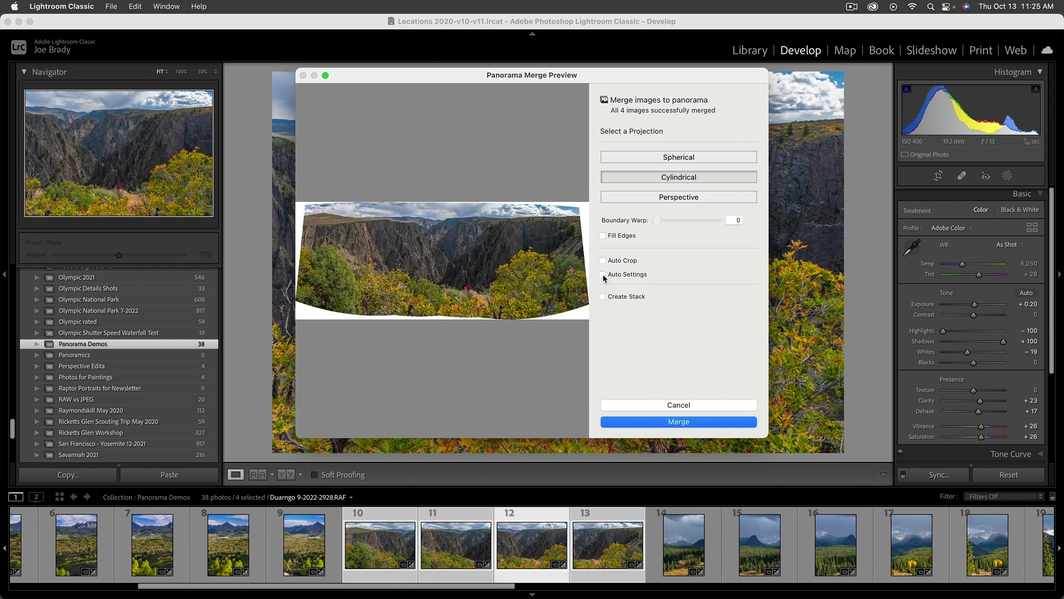
Step: Enable Fill Edges and merge the four canyon frames into a panorama
left_click(612, 239)
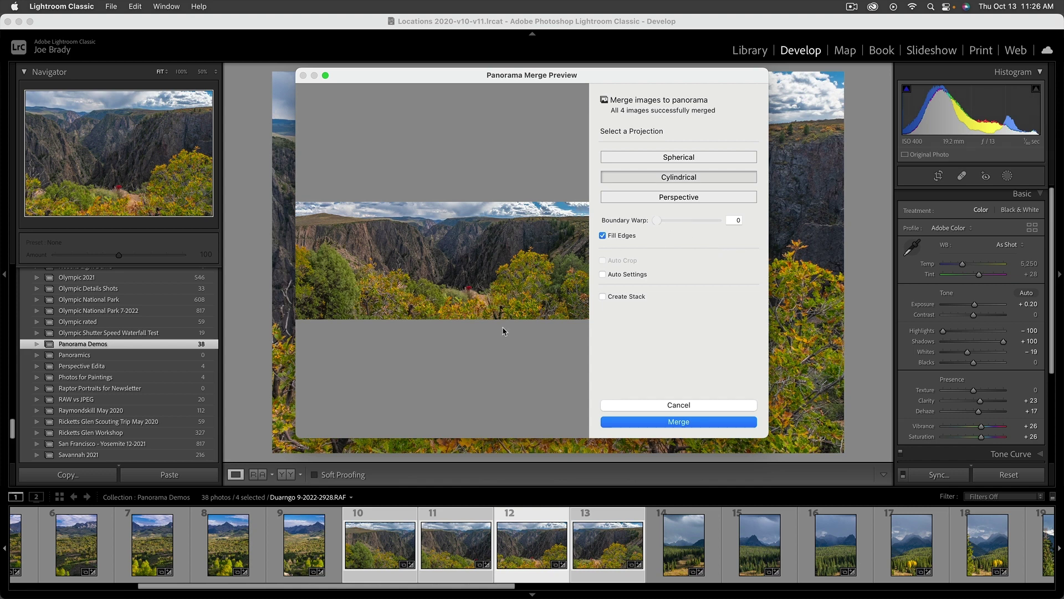
left_click(668, 422)
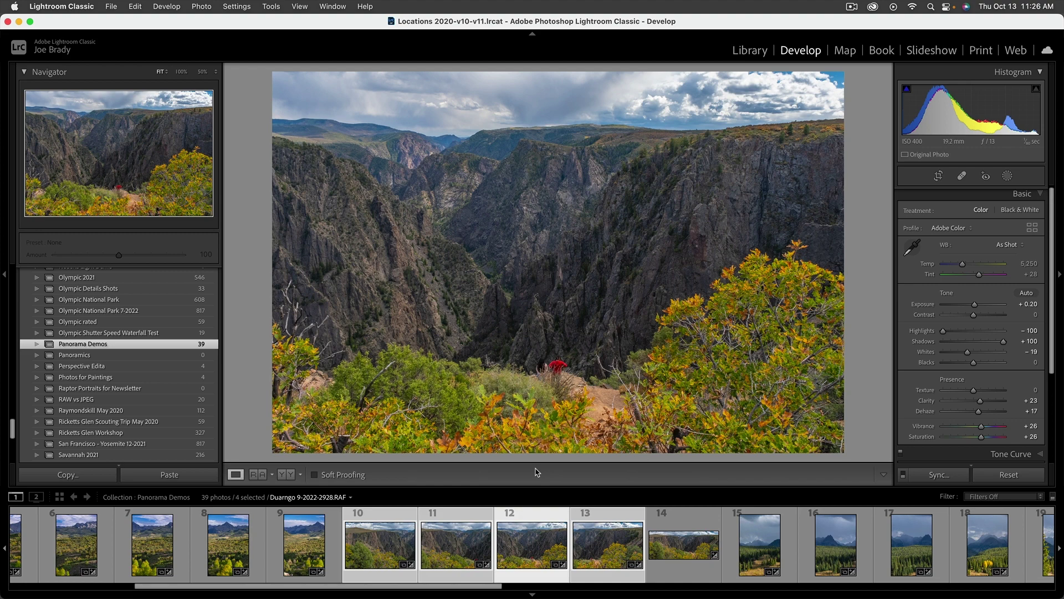
Step: Open the new merged canyon panorama DNG from the filmstrip
left_click(688, 546)
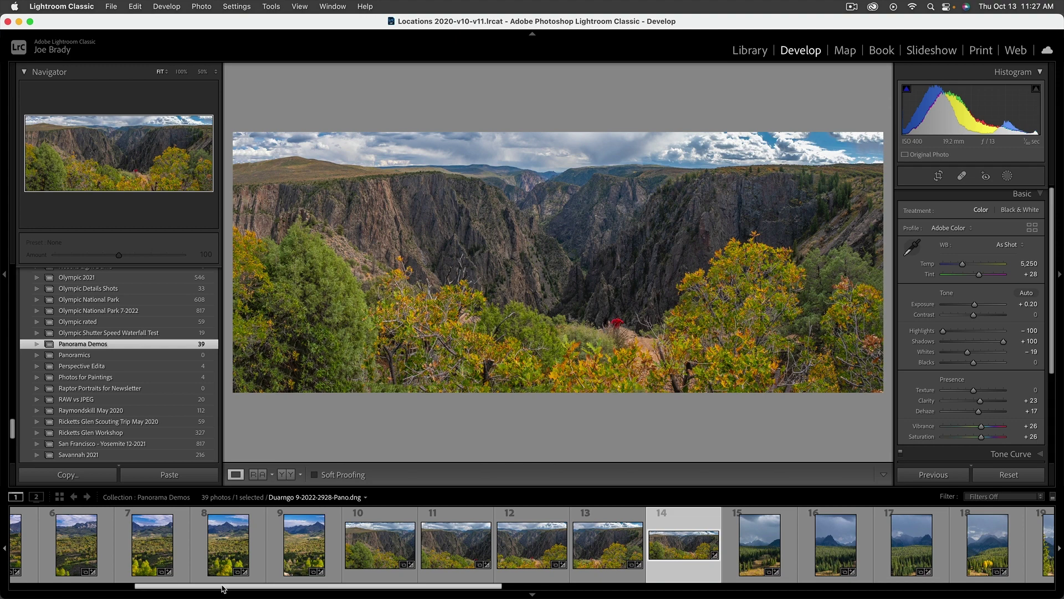
left_click_drag(225, 589, 91, 590)
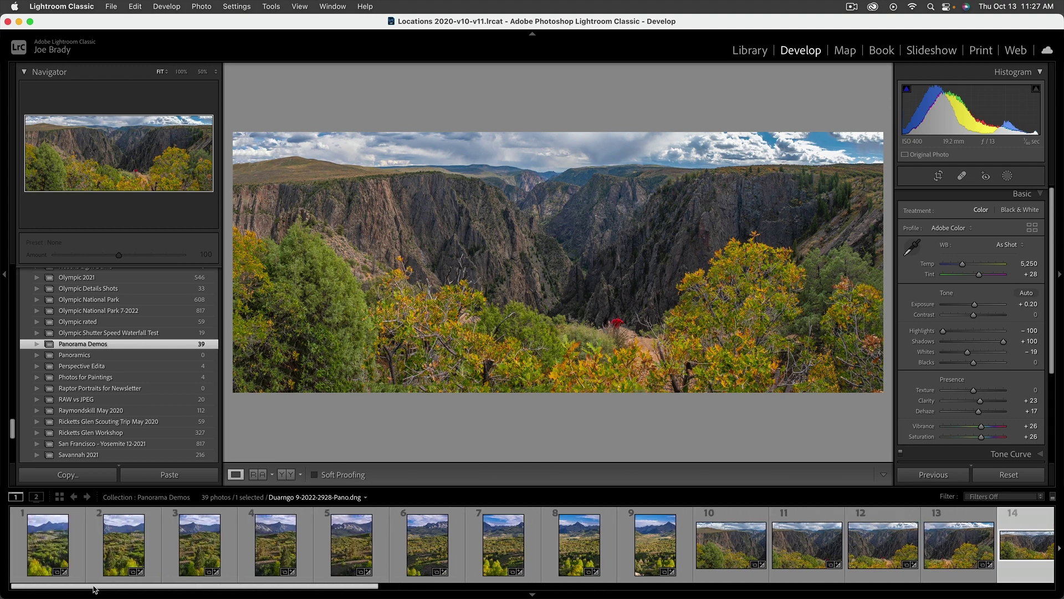
Step: Select mountain photos 1 through 9 and open Photo Merge > Panorama
left_click(50, 546)
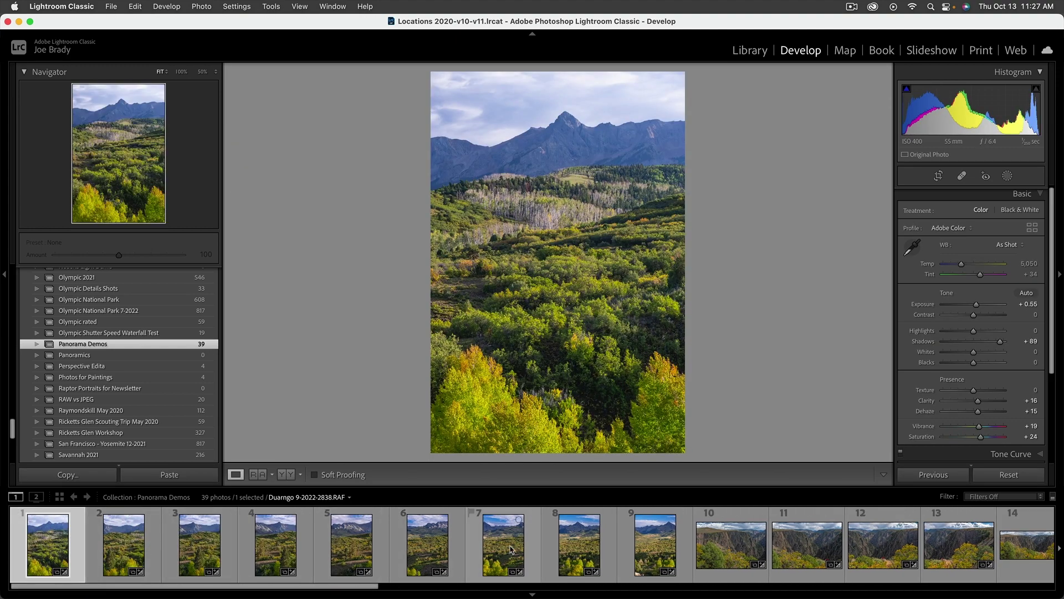
left_click(654, 549, "shift")
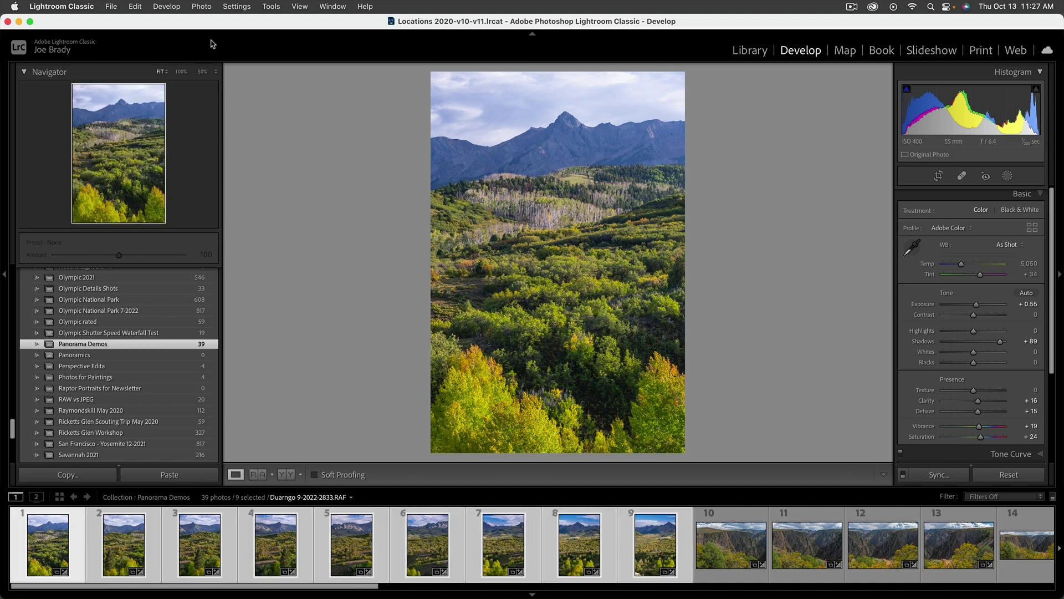
left_click(202, 7)
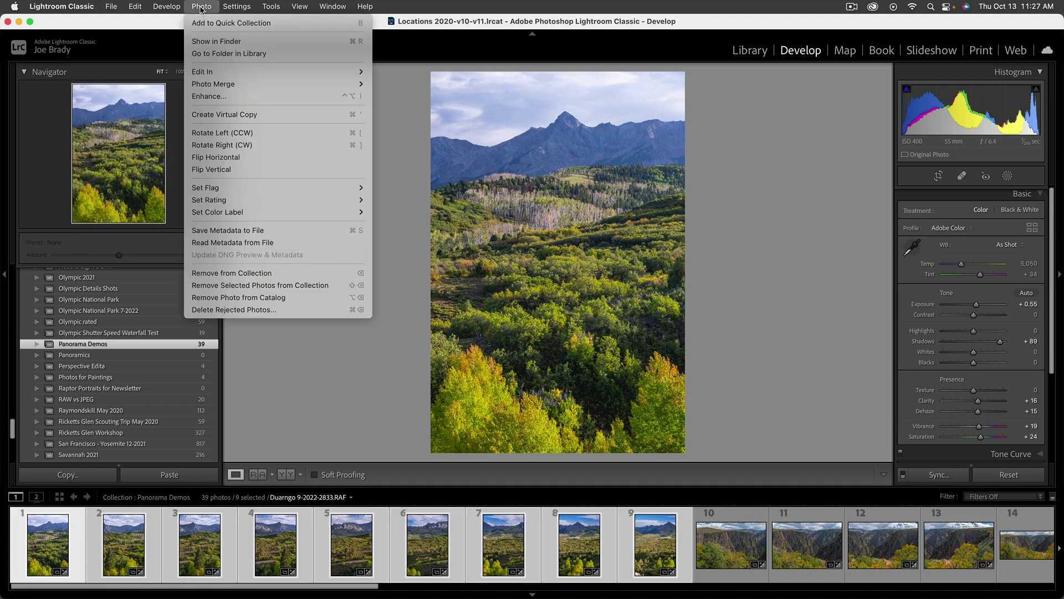
mouse_move(210, 84)
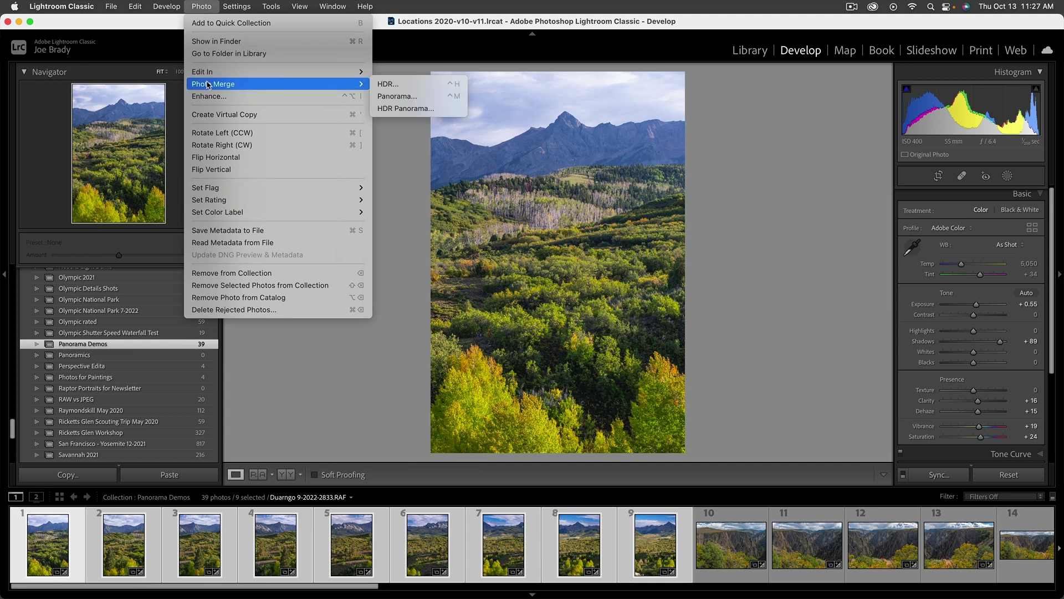
left_click(397, 99)
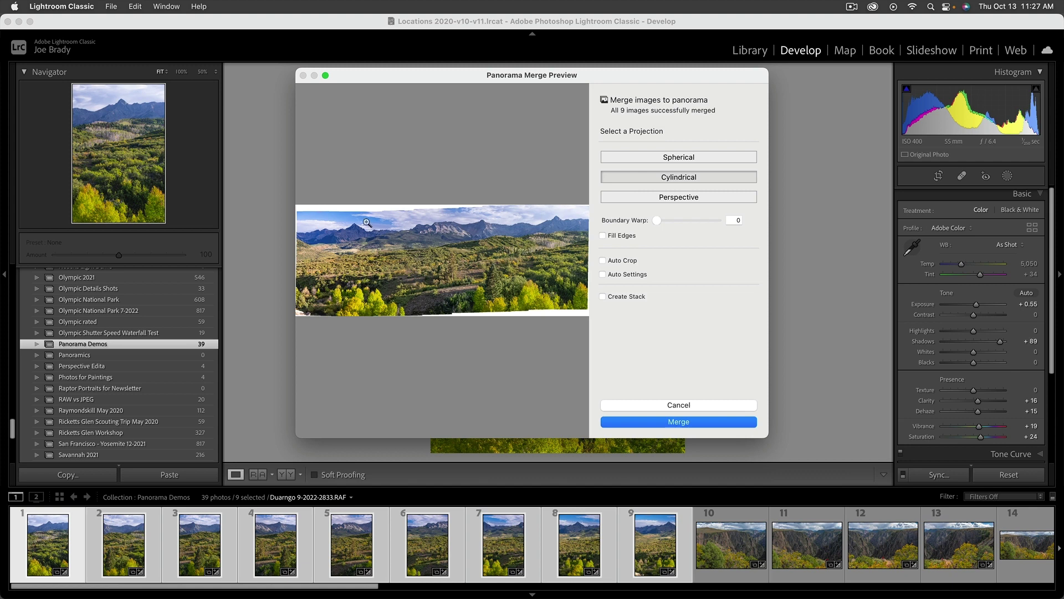
Step: Try Auto Crop and Boundary Warp, then revert both to the uncropped preview
left_click(602, 261)
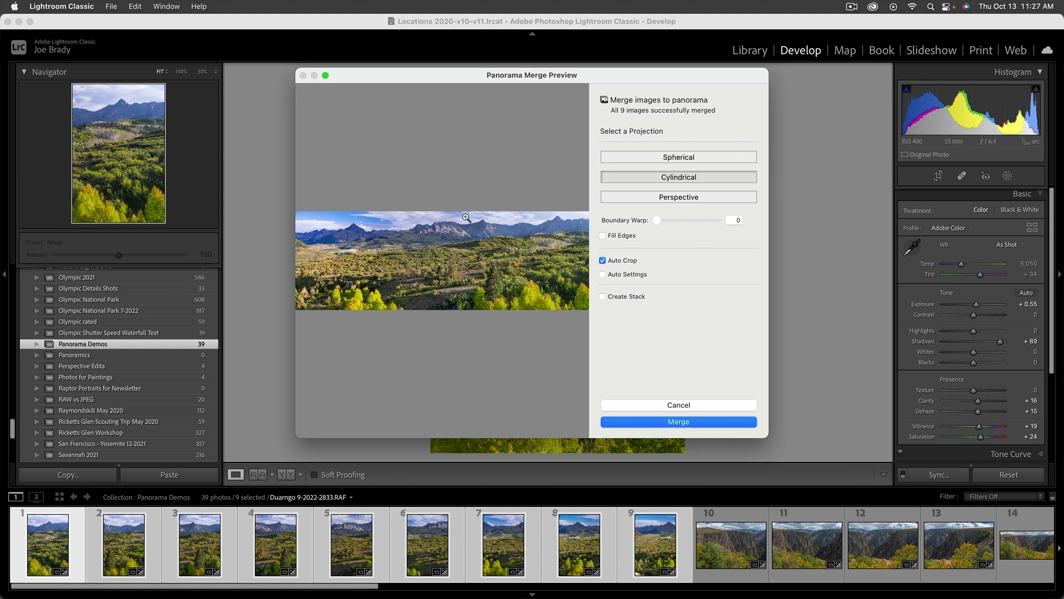
left_click(603, 261)
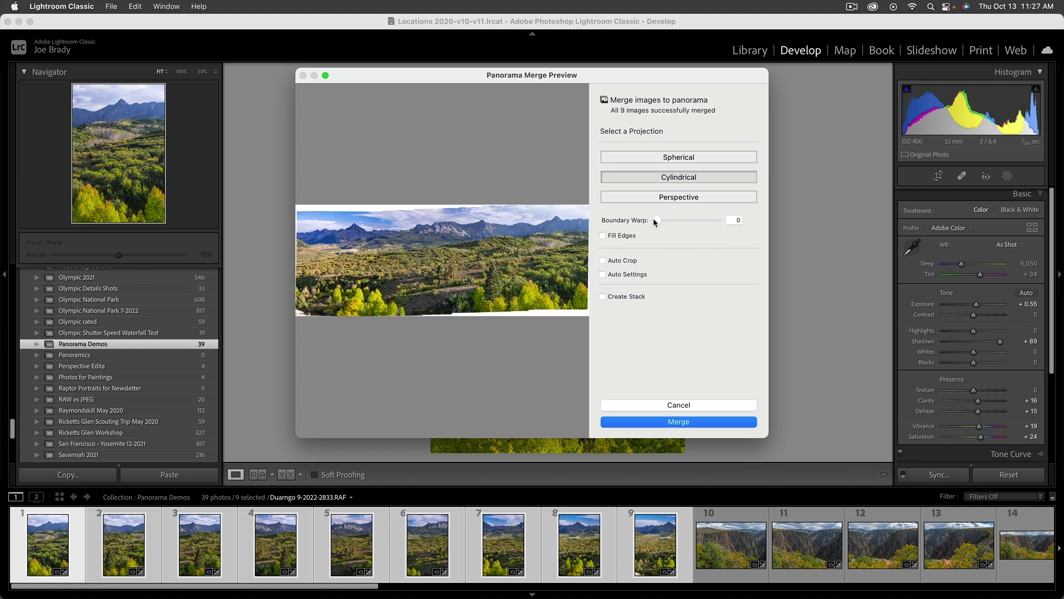
left_click_drag(654, 219, 721, 220)
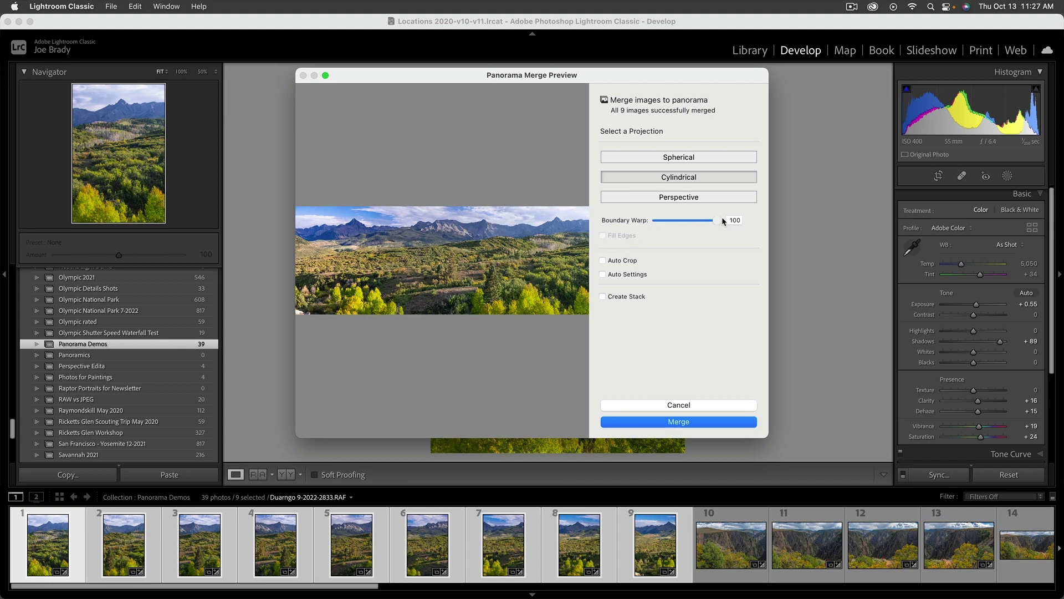
left_click_drag(719, 220, 617, 216)
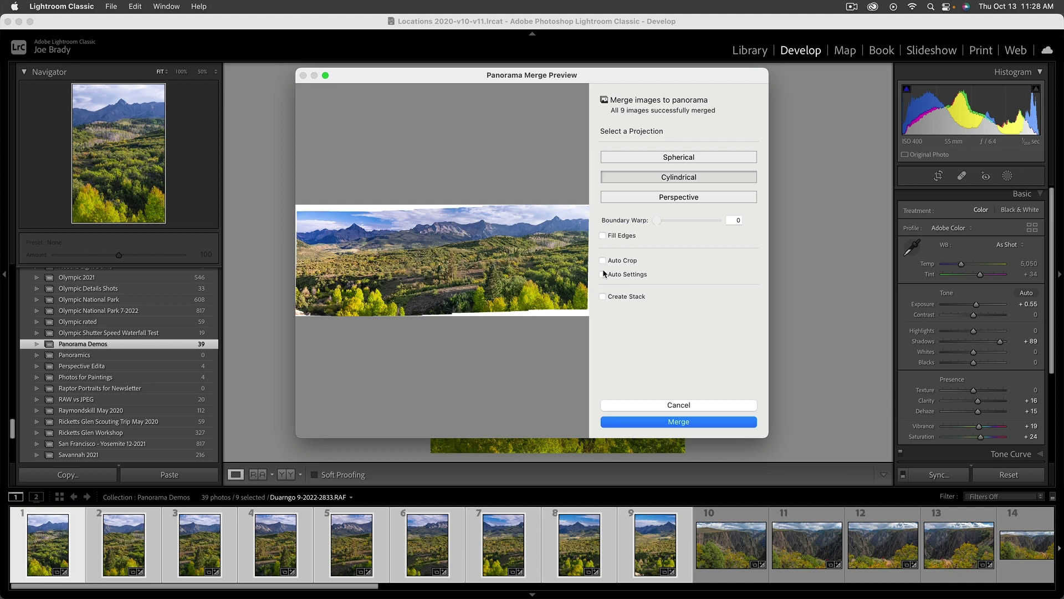
Step: Enable Fill Edges, merge the nine shots, and view the resulting panorama
left_click(604, 235)
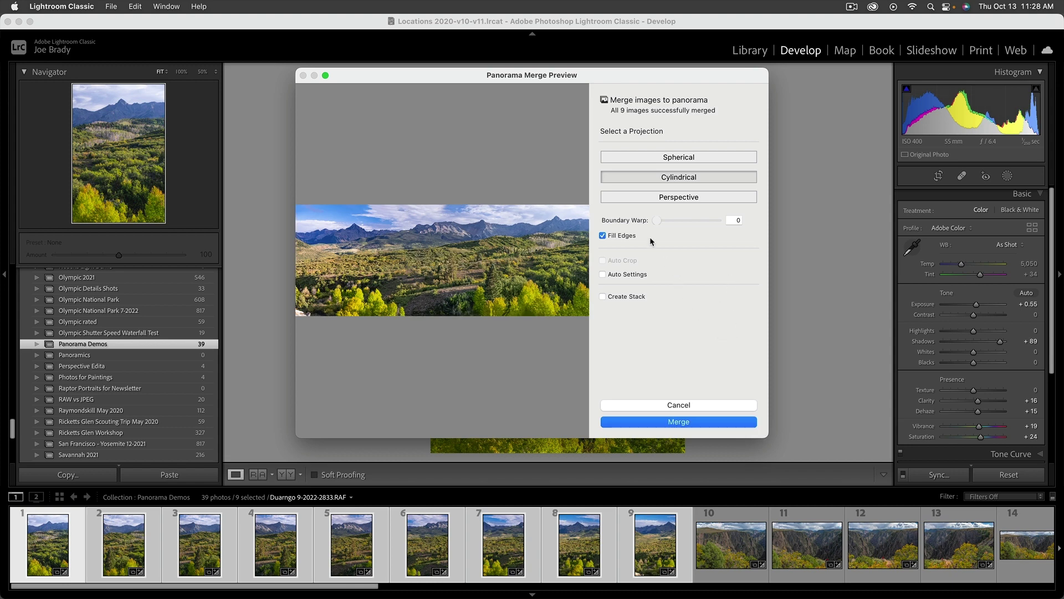
left_click(675, 423)
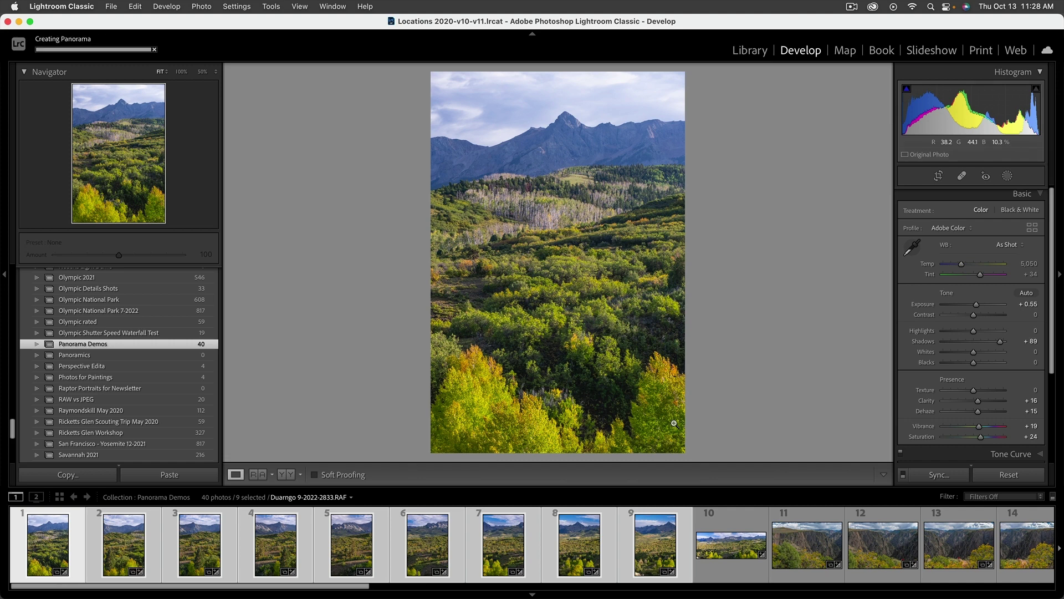
left_click(730, 549)
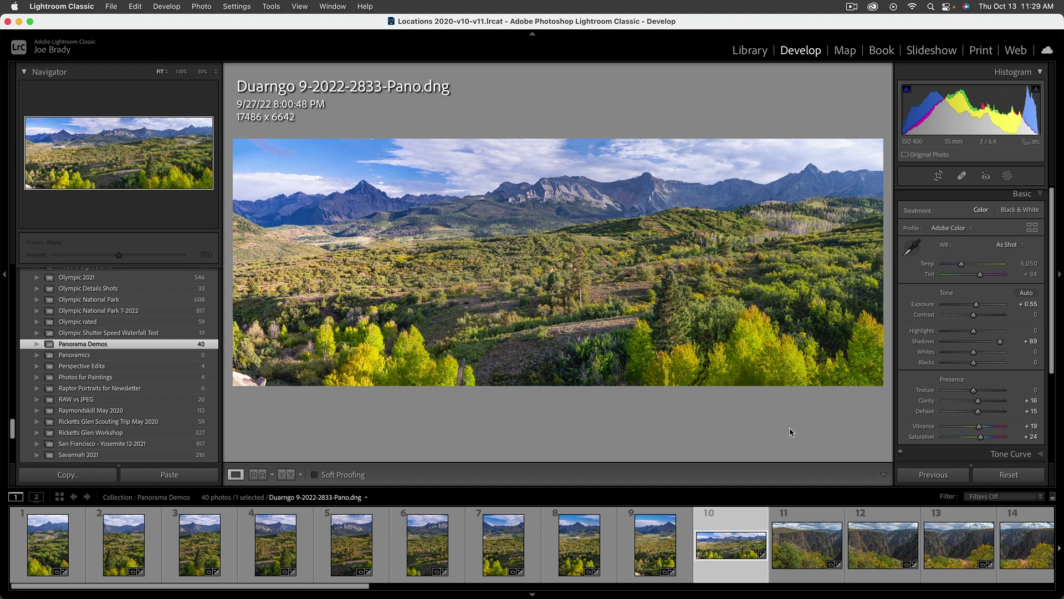
Step: Crop the bottom and left edges to 15680 x 5906 and add a −14 post-crop vignette
key("r")
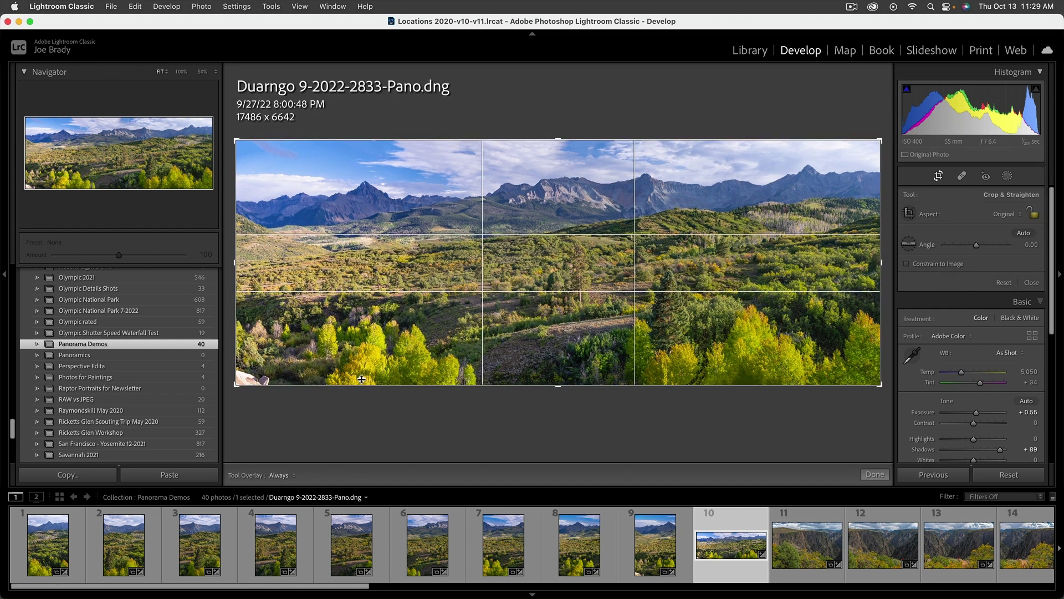
left_click_drag(554, 382, 554, 372)
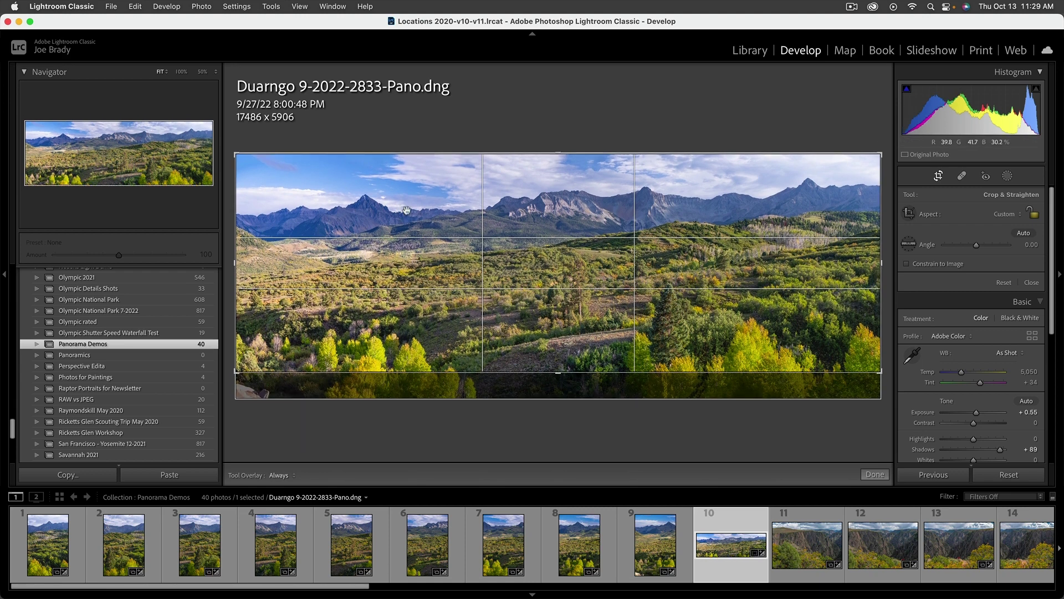
left_click_drag(244, 251, 267, 258)
key("Return")
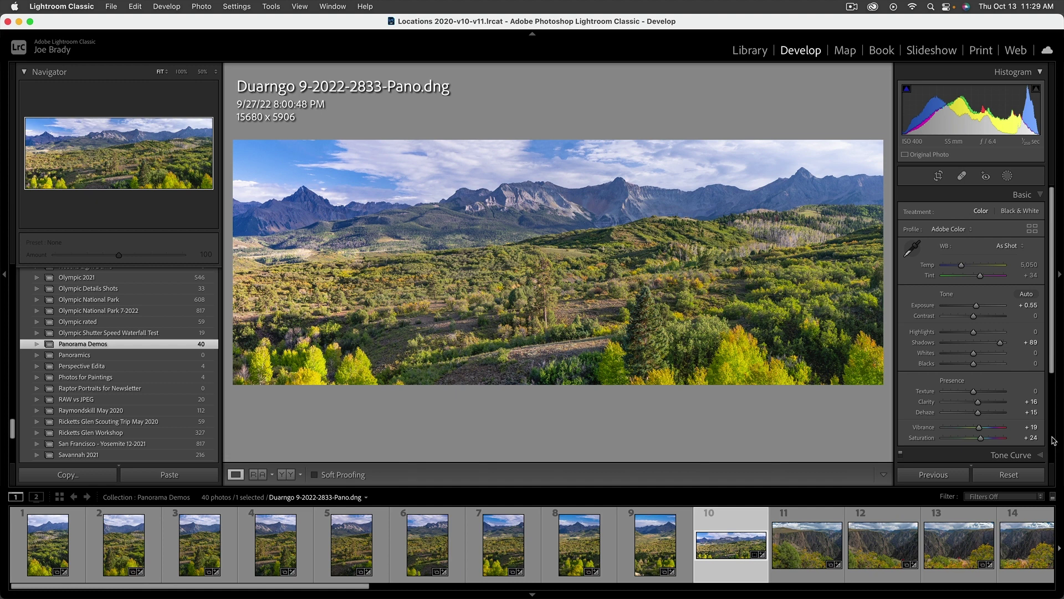
scroll(1051, 438, "down", 10)
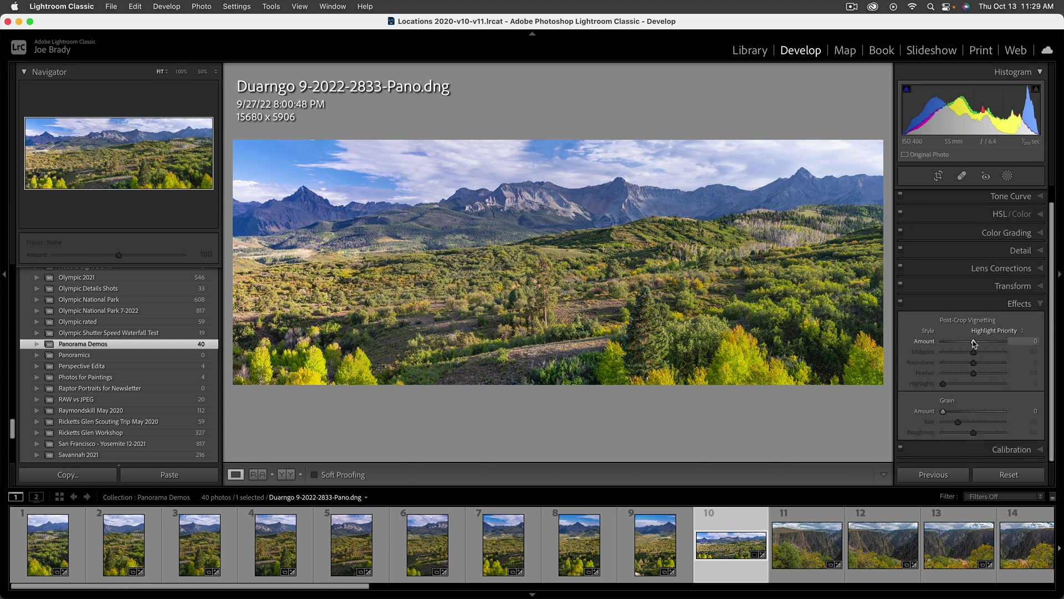
left_click_drag(974, 341, 969, 343)
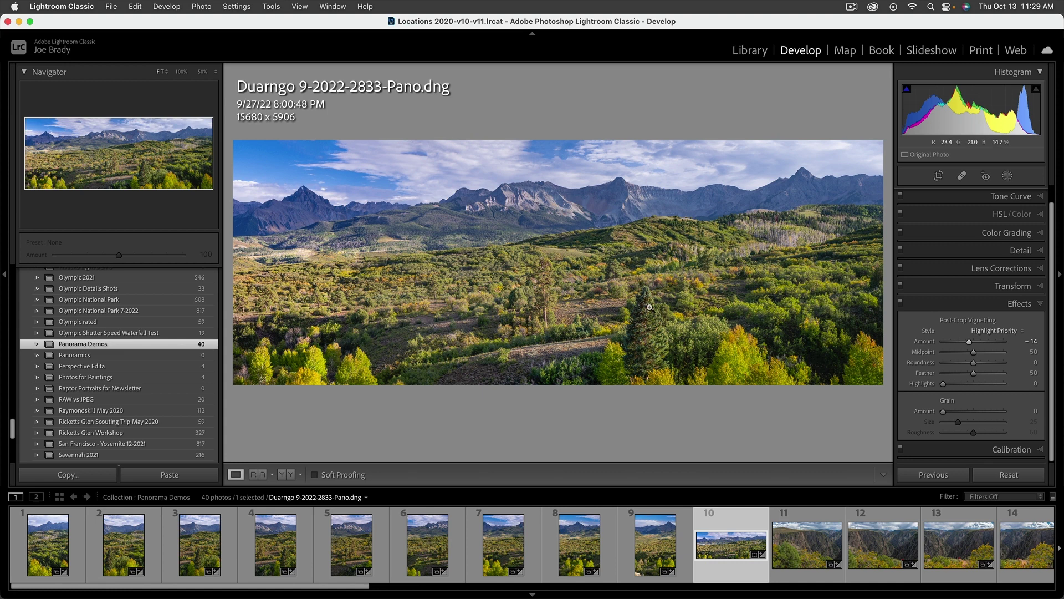
Step: Add a linear gradient mask covering the sky and mountains
left_click(1008, 176)
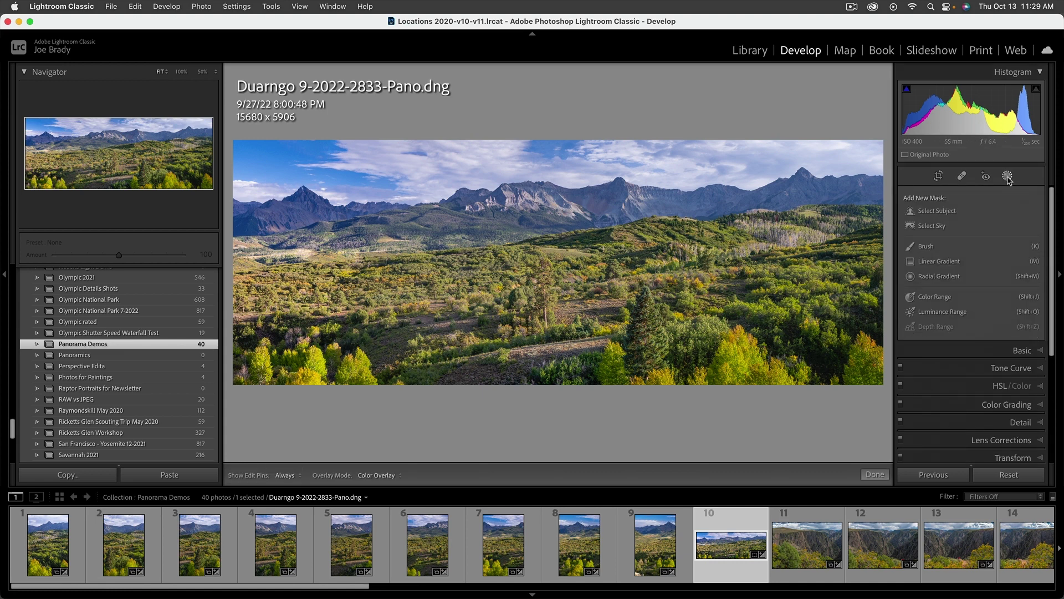
left_click(960, 262)
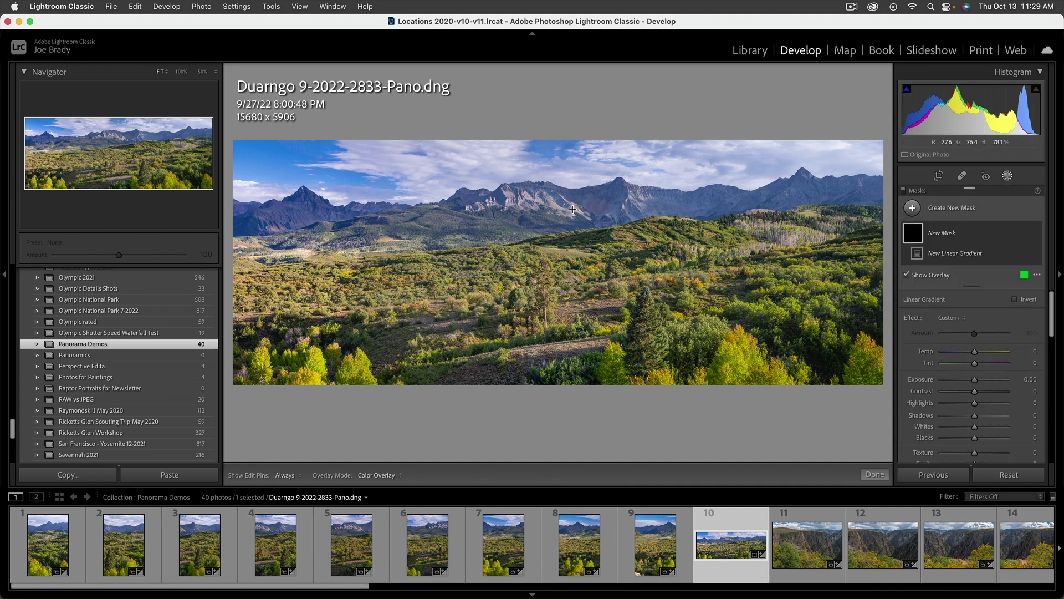
left_click_drag(573, 209, 576, 242)
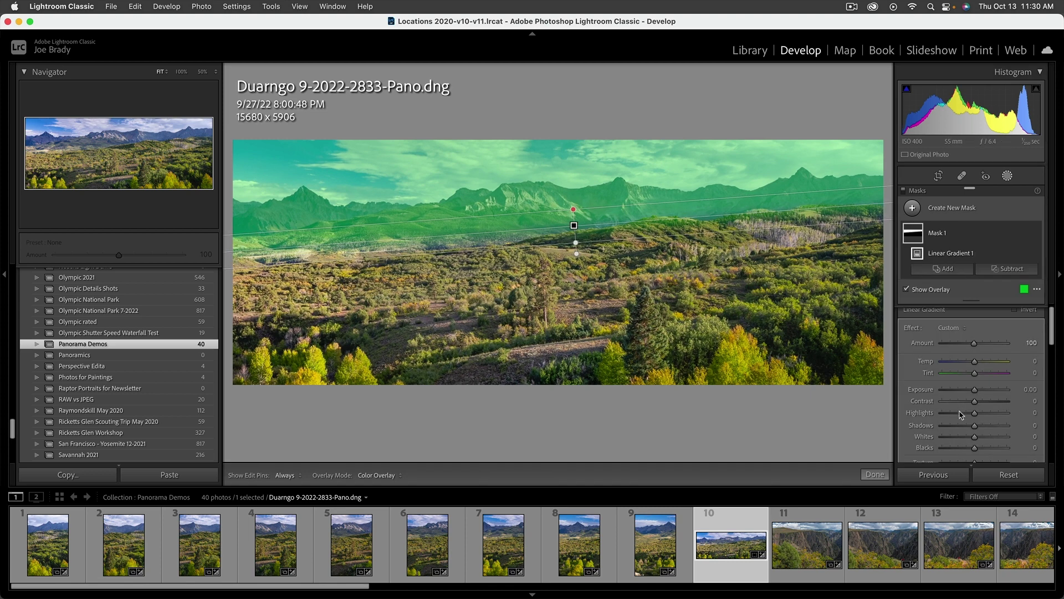
Step: Give the gradient mask Dehaze 25 and adjust its Saturation
scroll(961, 415, "down", 5)
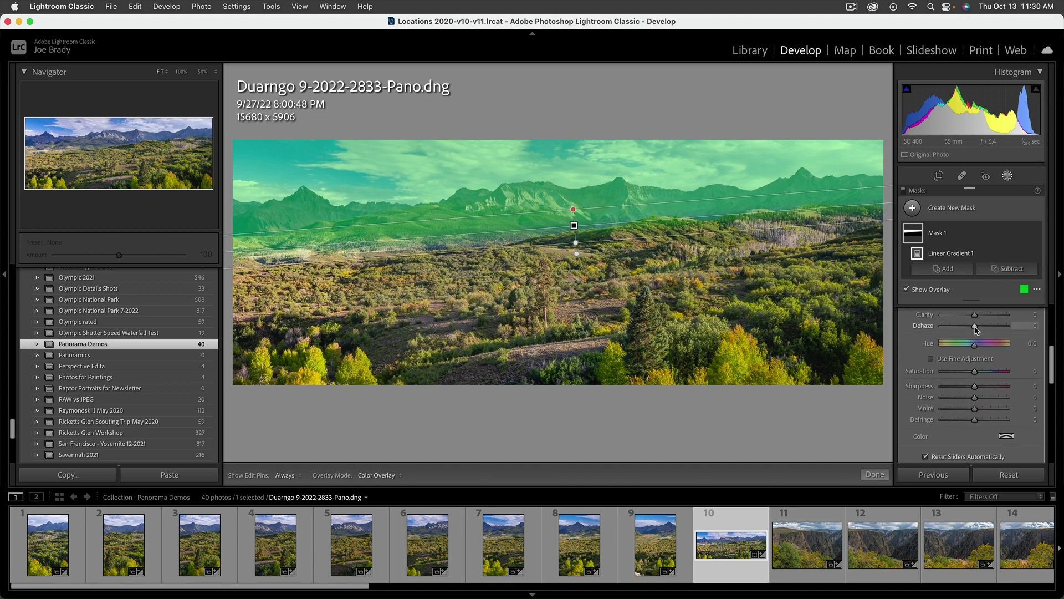
left_click_drag(977, 330, 982, 329)
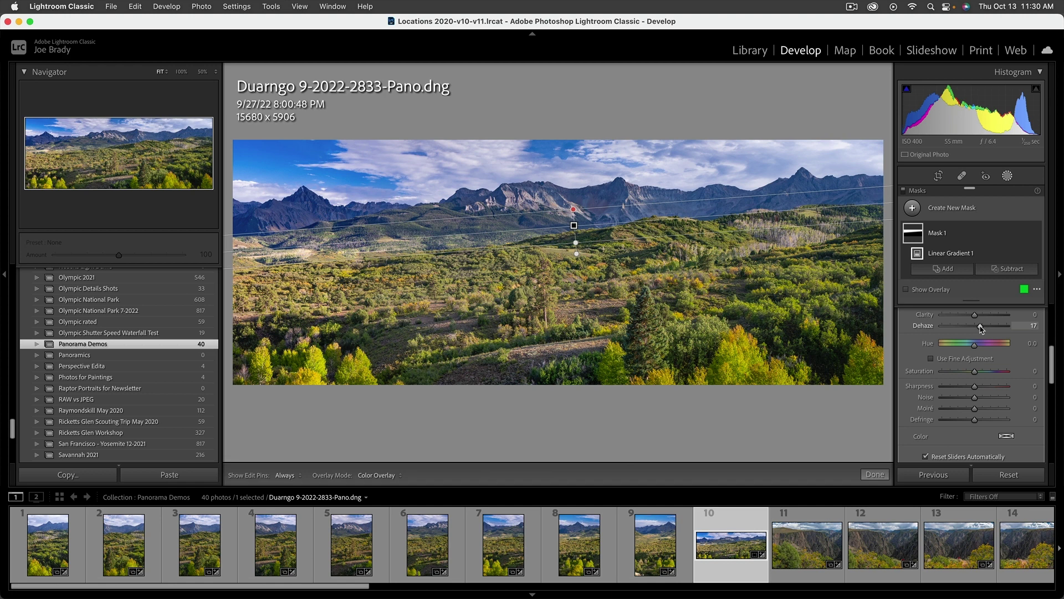
left_click_drag(981, 328, 983, 328)
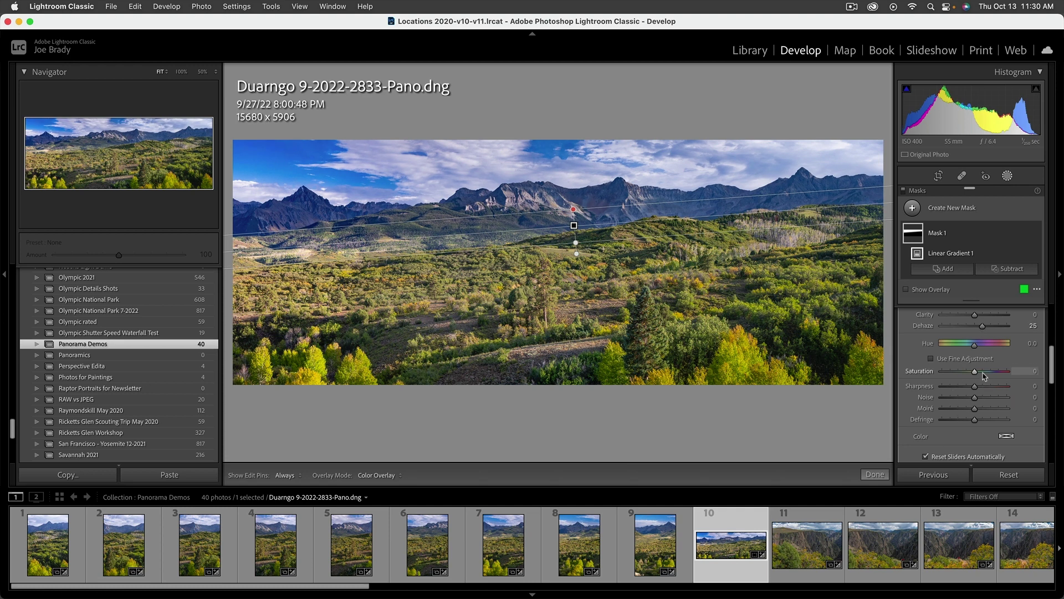
left_click_drag(985, 375, 978, 375)
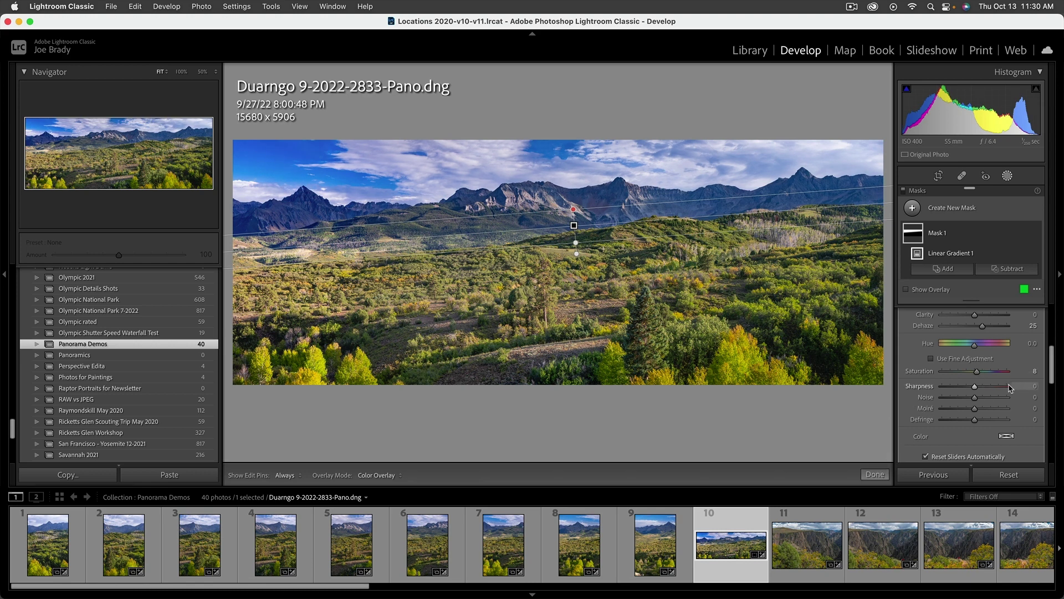
Step: Raise the mask's Exposure to about +0.33 and finish masking
scroll(1010, 387, "up", 5)
left_click_drag(975, 349, 978, 352)
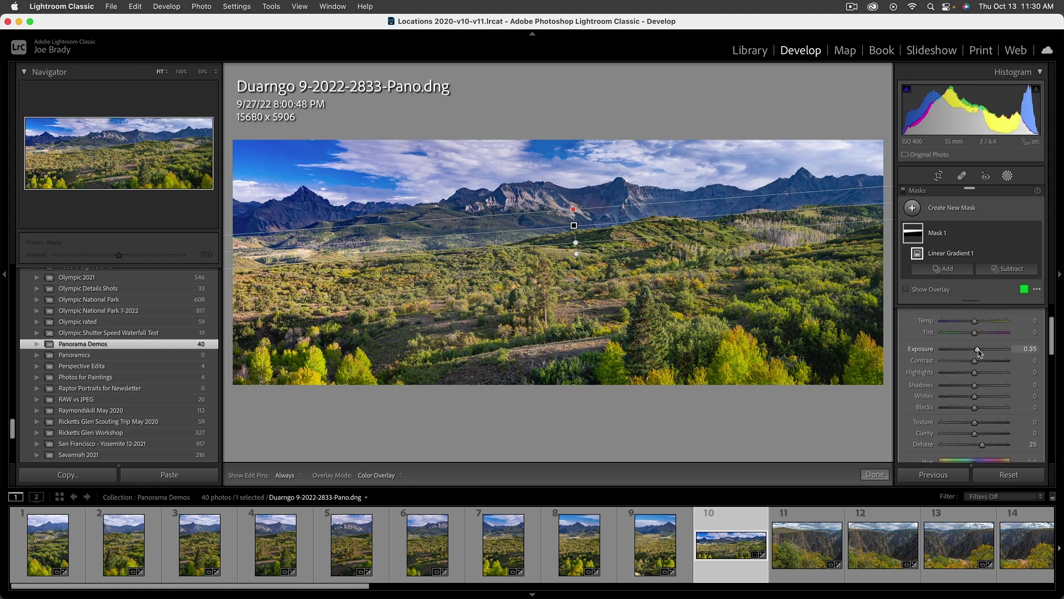
left_click(867, 473)
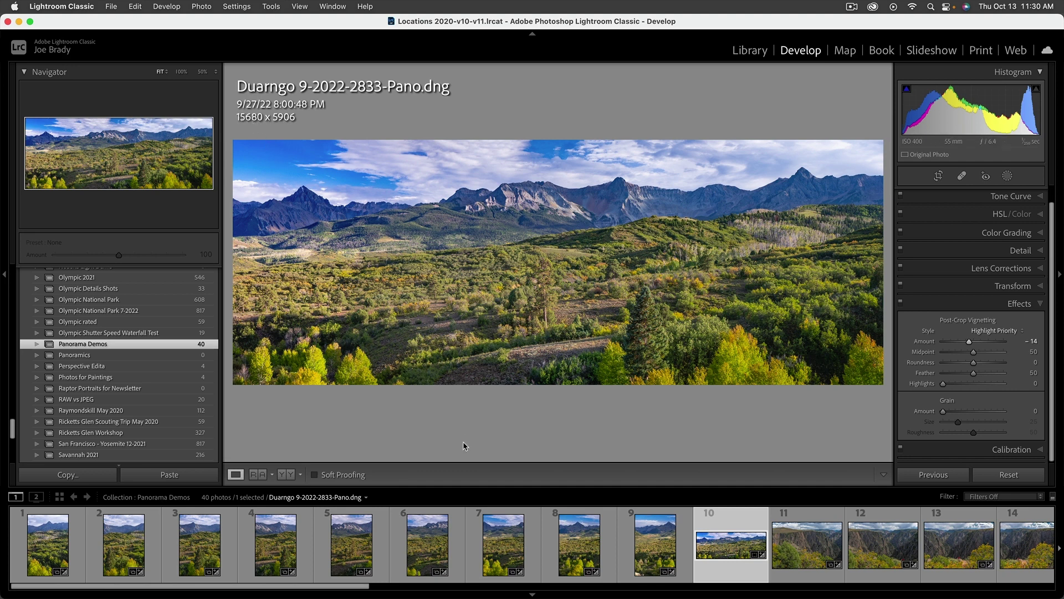
key("i")
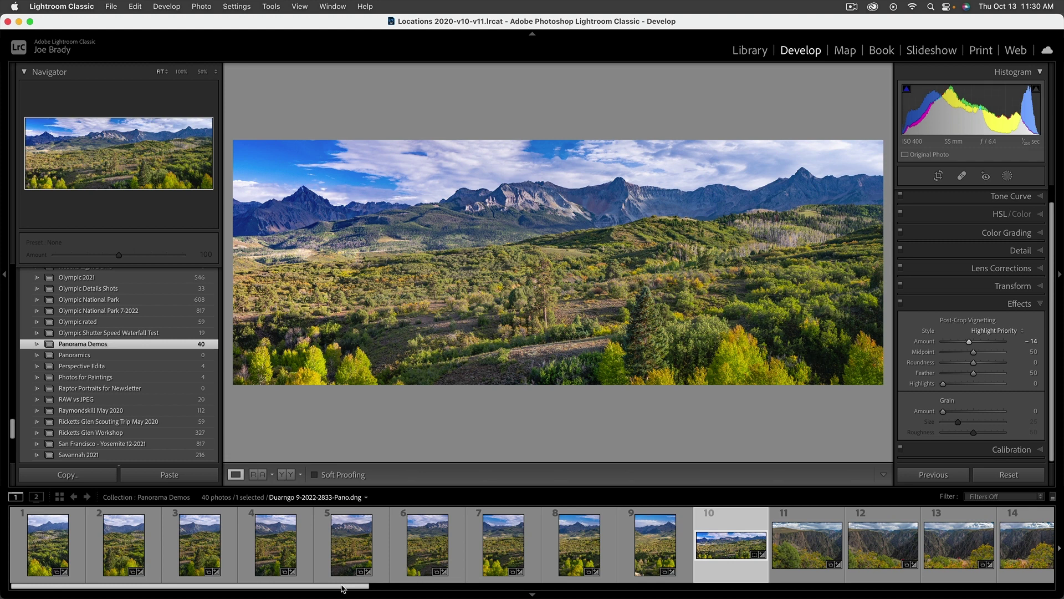
Step: Scroll to the Grand Teton shots and select photos 35 through 40, previewing 37 and 38
left_click_drag(344, 588, 889, 574)
scroll(889, 574, "right", 3)
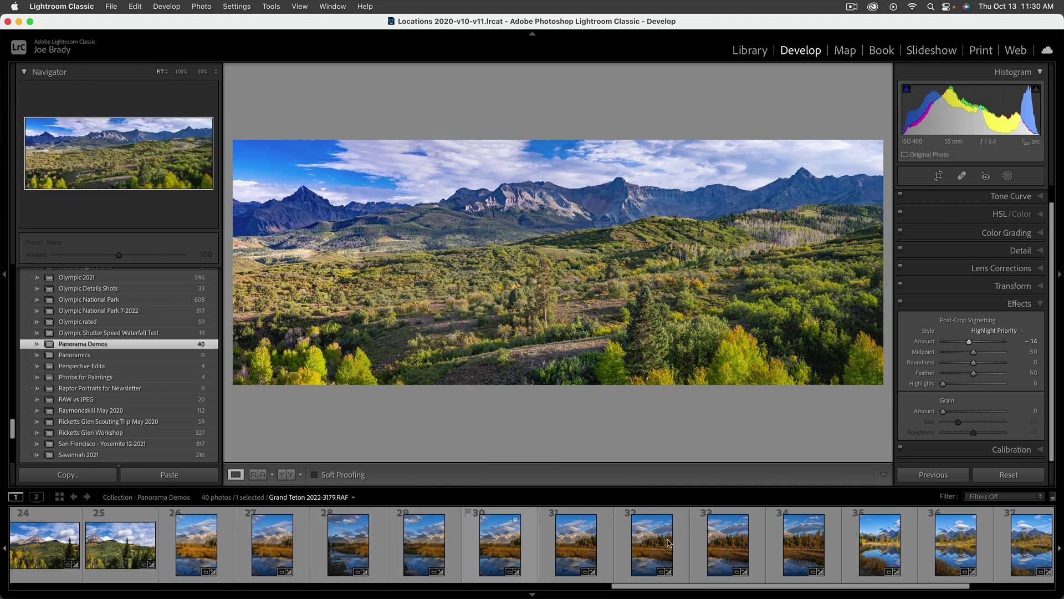
scroll(955, 587, "right", 4)
left_click(636, 543)
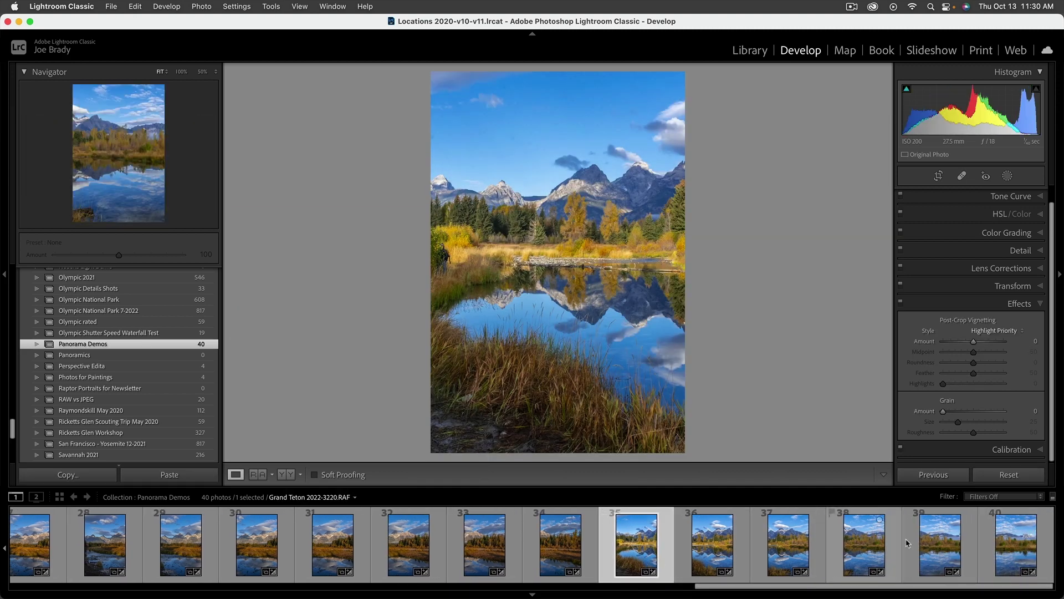
left_click(1003, 552, "shift")
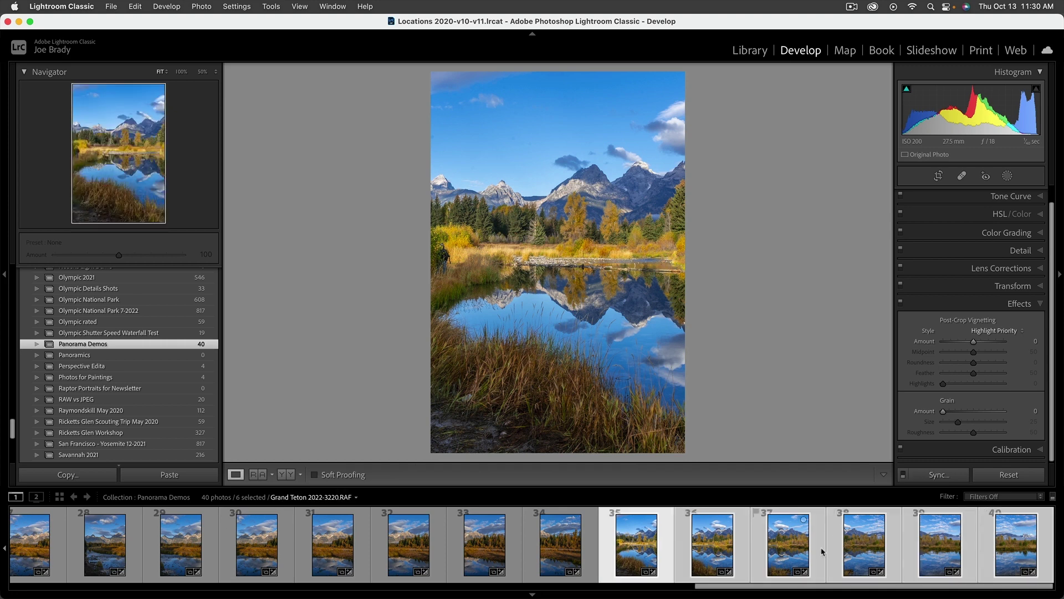
left_click(793, 549)
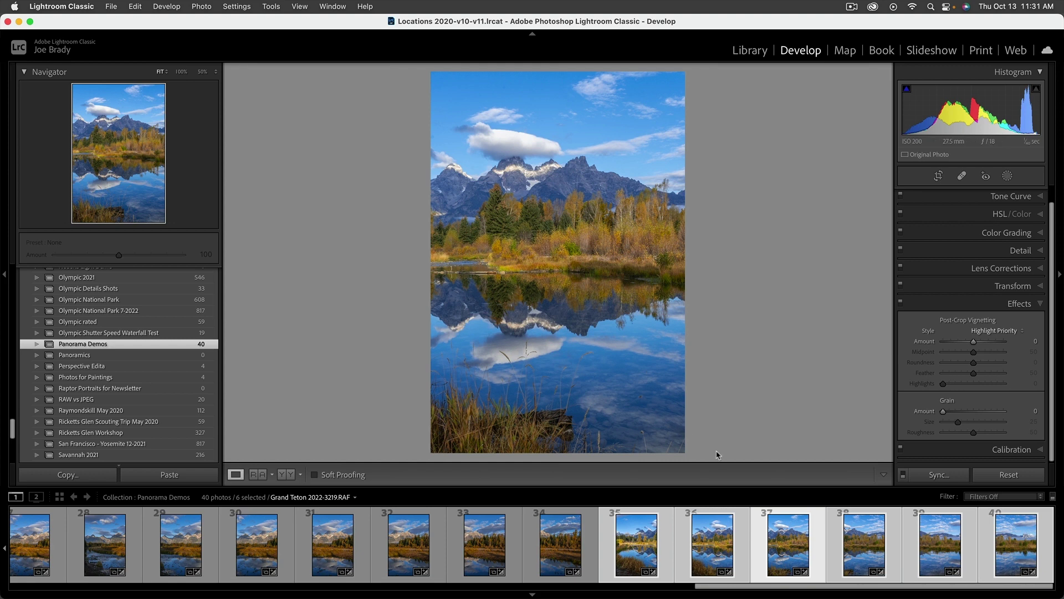
left_click(869, 529)
Step: Open Photo Merge > Panorama, set Boundary Warp to 100, and merge the six Teton frames
left_click(210, 7)
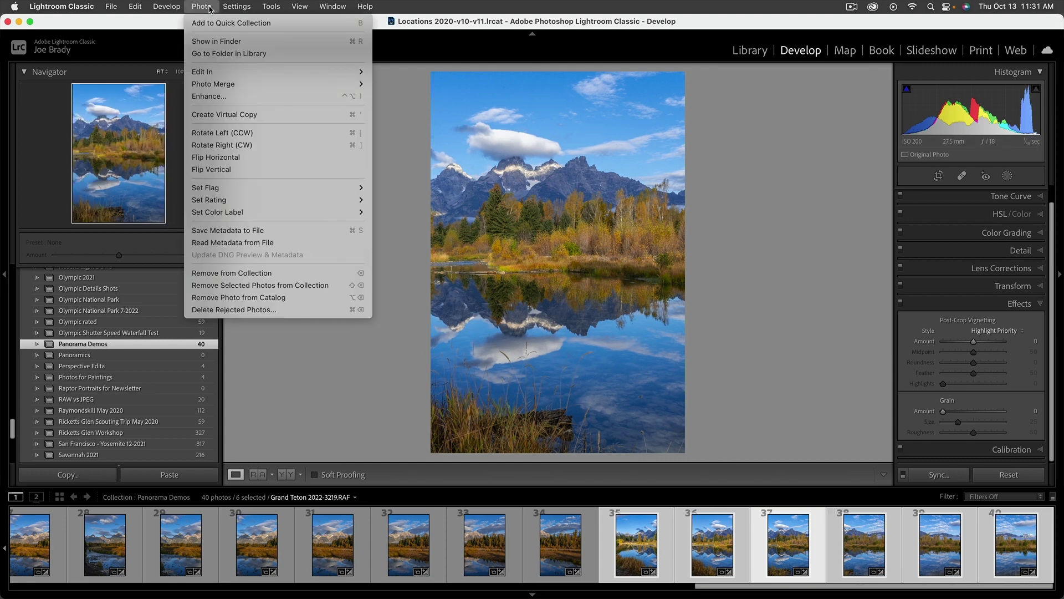
mouse_move(211, 83)
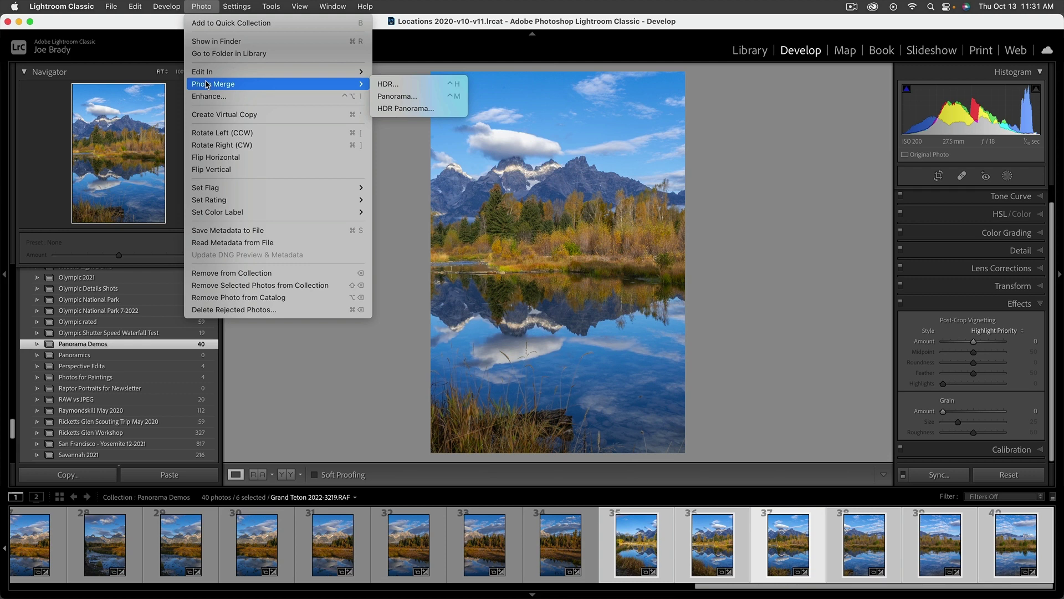
left_click(420, 100)
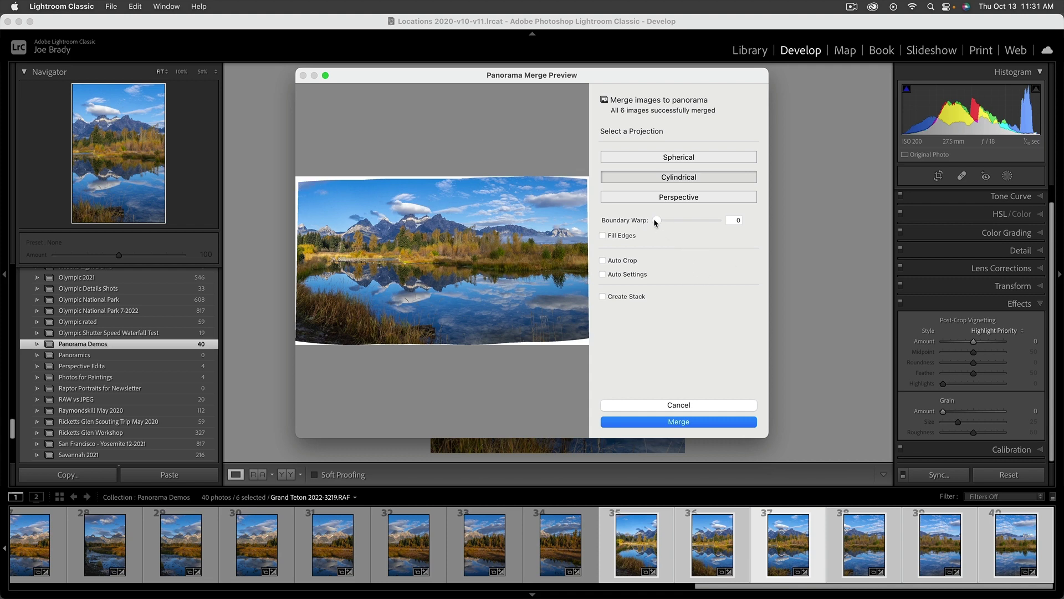
left_click_drag(654, 220, 719, 220)
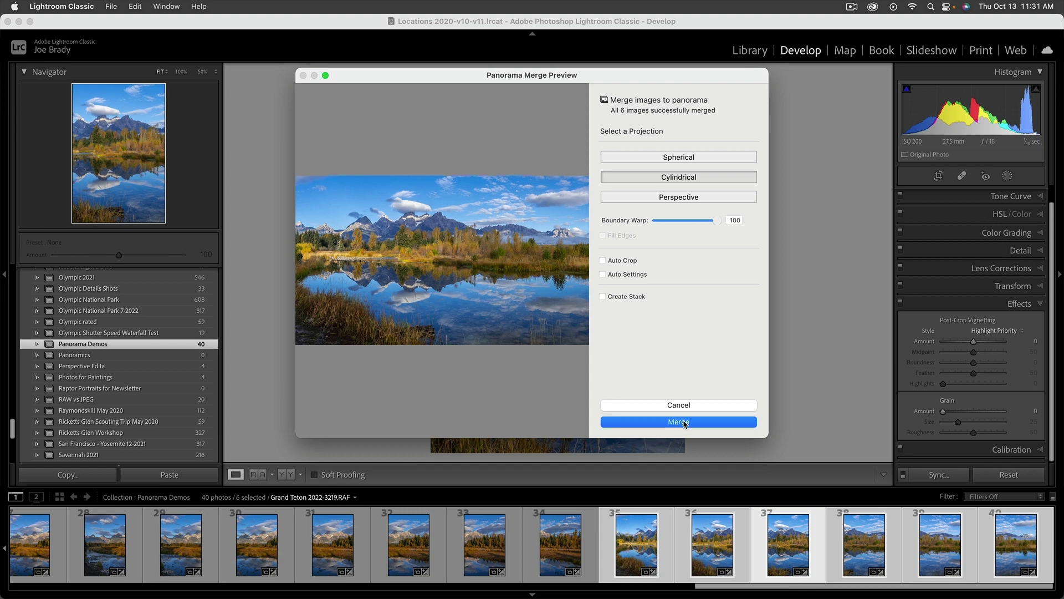
left_click(678, 421)
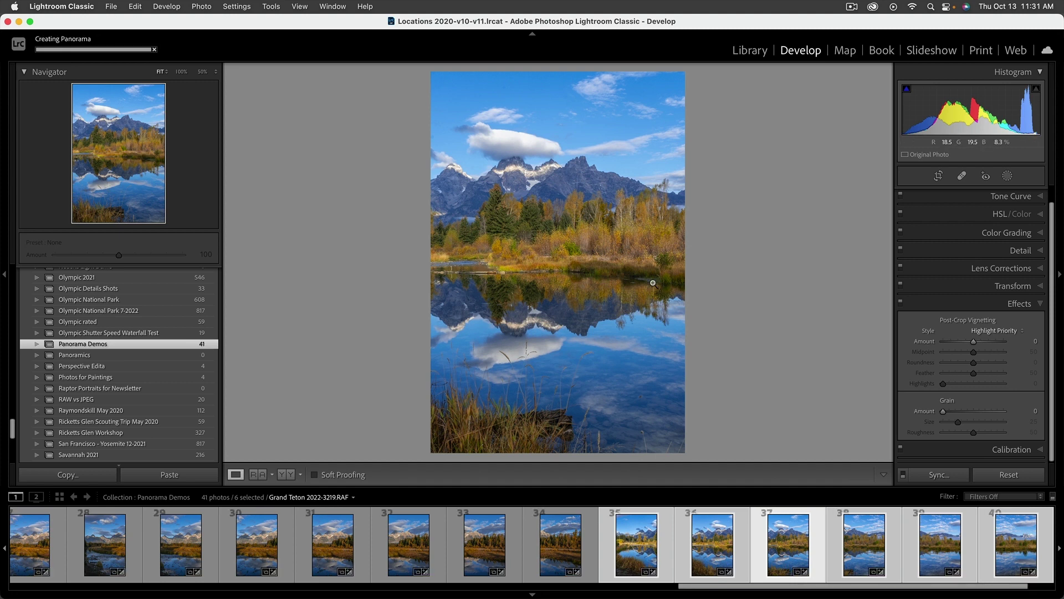
Step: Select the new Grand Teton 2022-3219-Pano.dng panorama (10882 x 6275) at the end of the filmstrip
left_click(1040, 586)
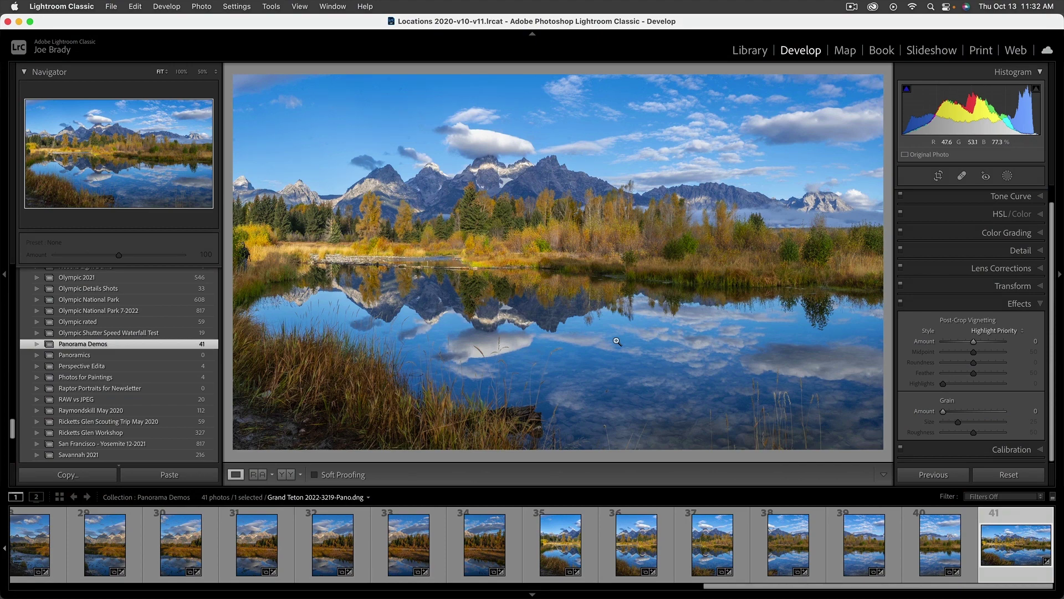
key("r")
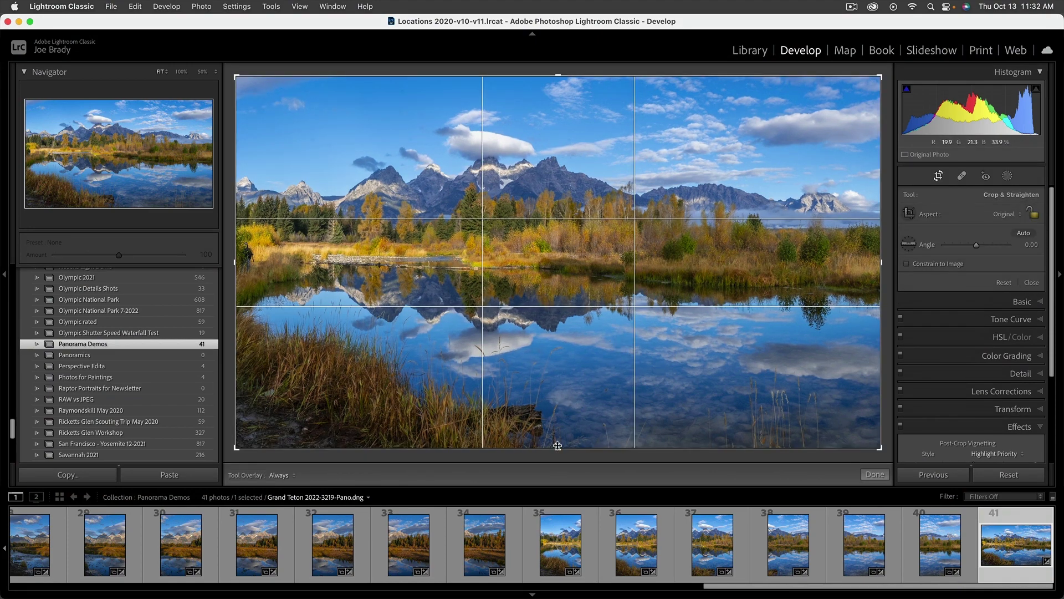
Step: Crop the bottom edge off the Grand Teton panorama and set post-crop vignette Amount to -13
left_click_drag(558, 445, 559, 428)
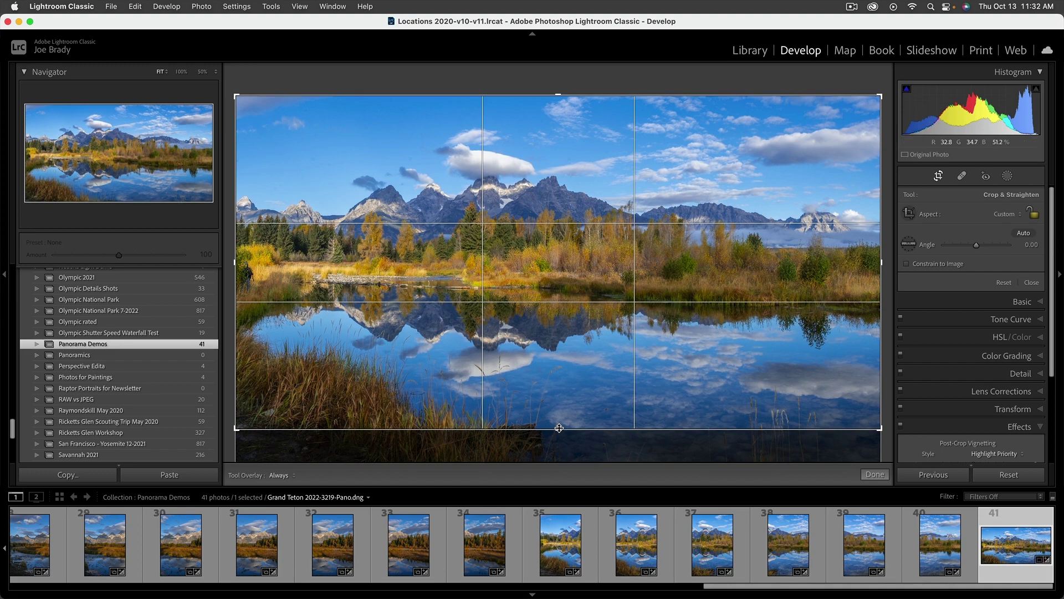
key("Return")
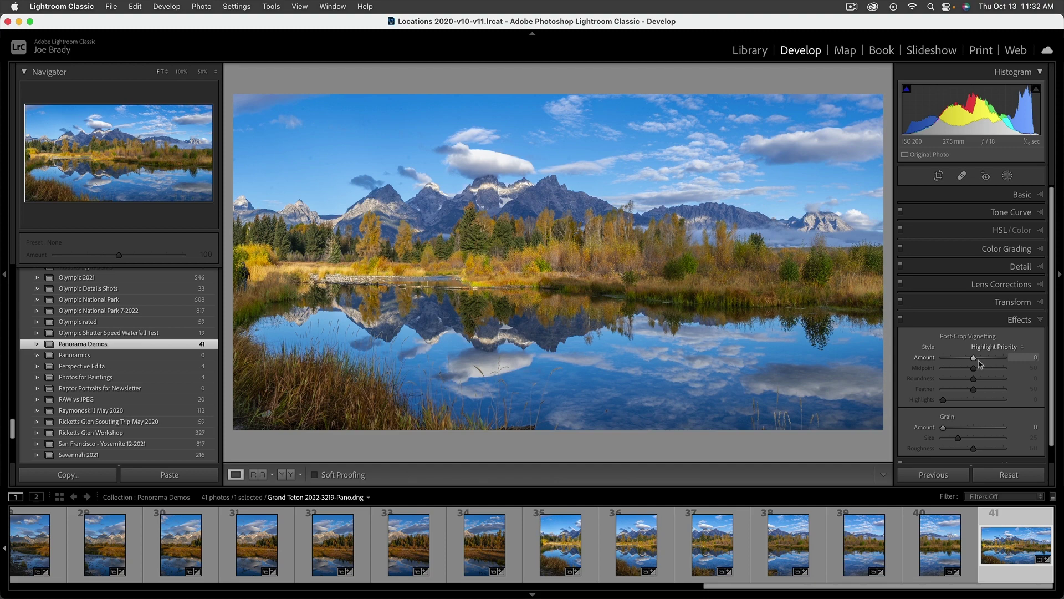
left_click_drag(973, 358, 971, 361)
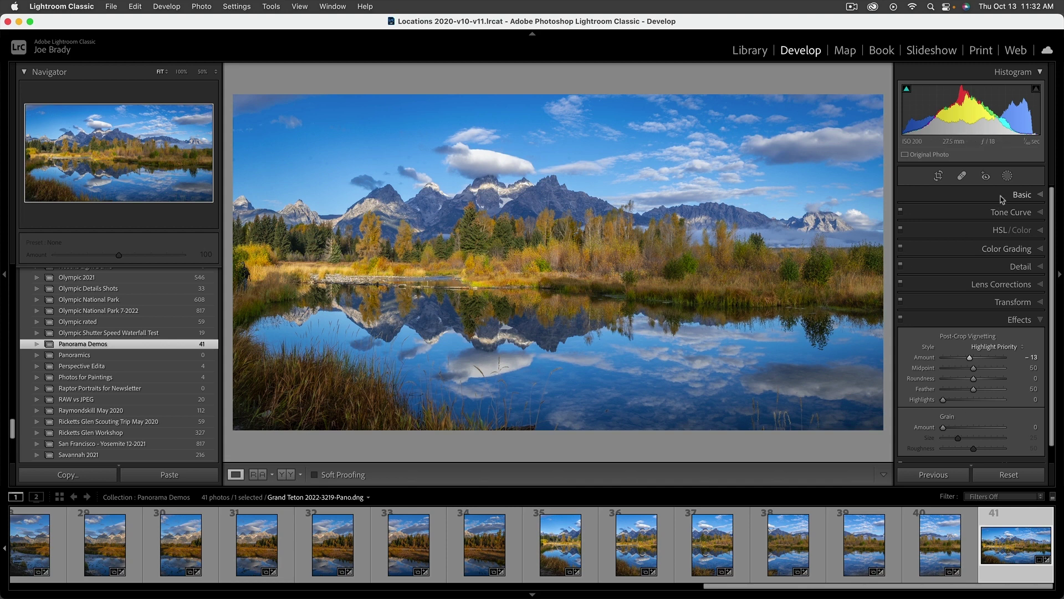
Step: Draw a radial gradient mask over the panorama's middle, shifted right, taller and slightly lower
left_click(1007, 176)
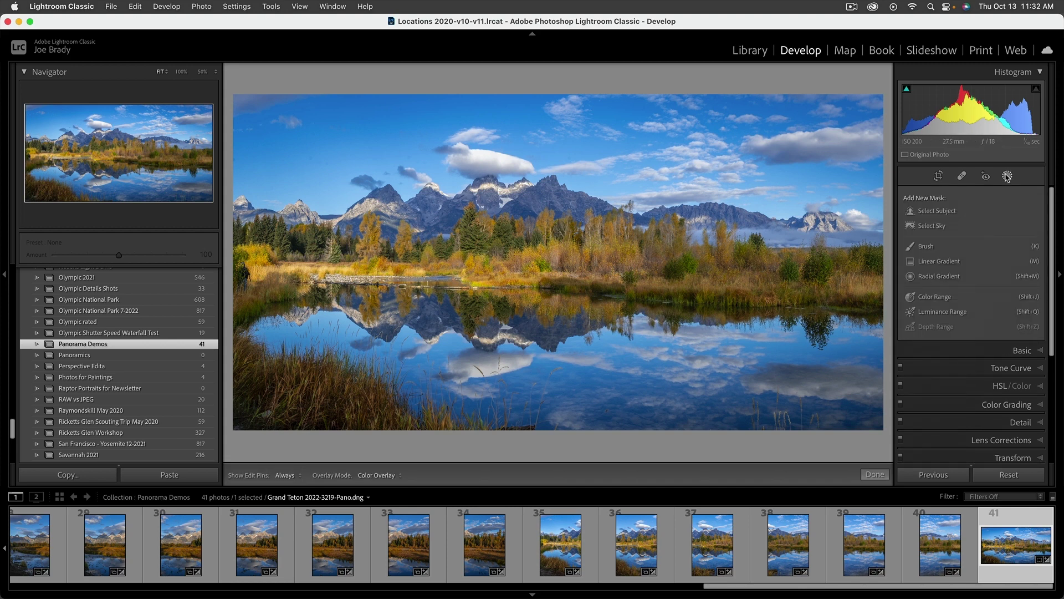
left_click(953, 277)
left_click_drag(483, 272, 850, 370)
left_click_drag(483, 268, 555, 267)
left_click_drag(562, 164, 562, 162)
left_click_drag(548, 268, 552, 275)
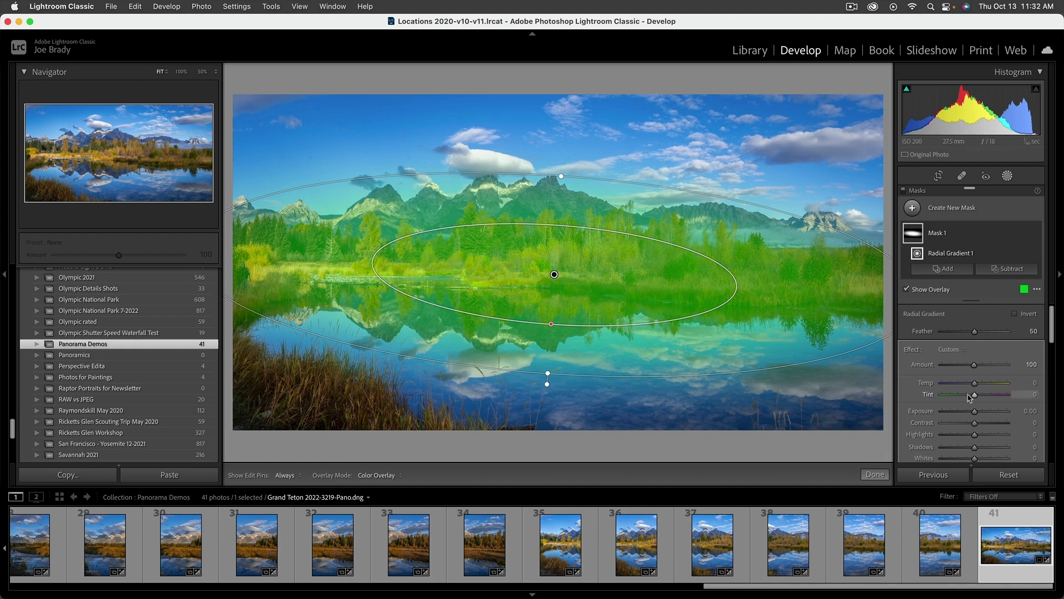
Step: Raise the radial mask's Exposure to +0.49 with Saturation 18 to brighten the aspen meadow
mouse_move(974, 415)
left_mouse_down()
mouse_move(986, 433)
mouse_move(977, 435)
left_mouse_up()
scroll(987, 415, "down", 5)
left_click(875, 475)
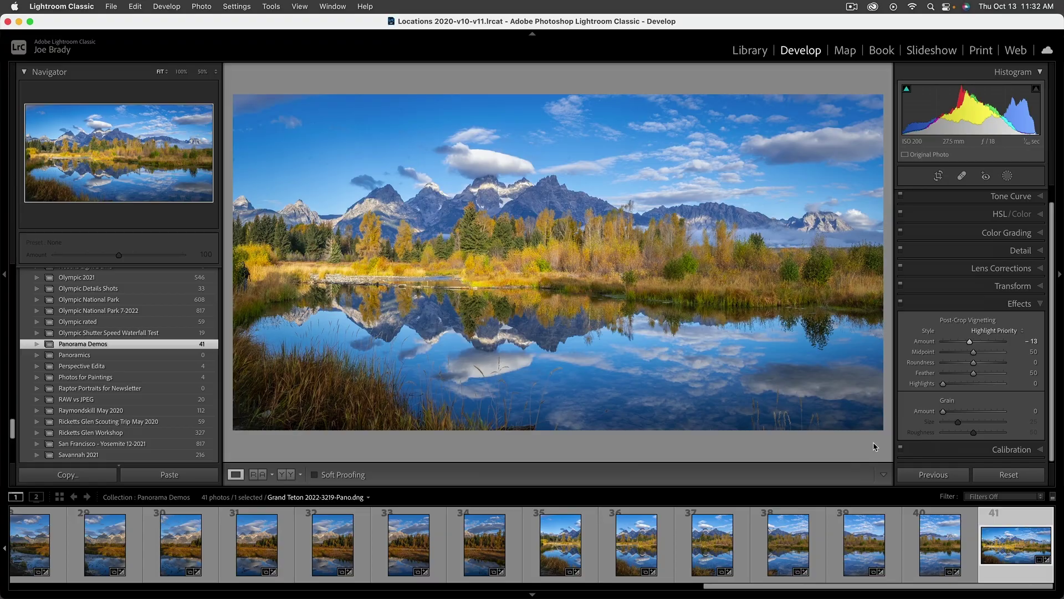